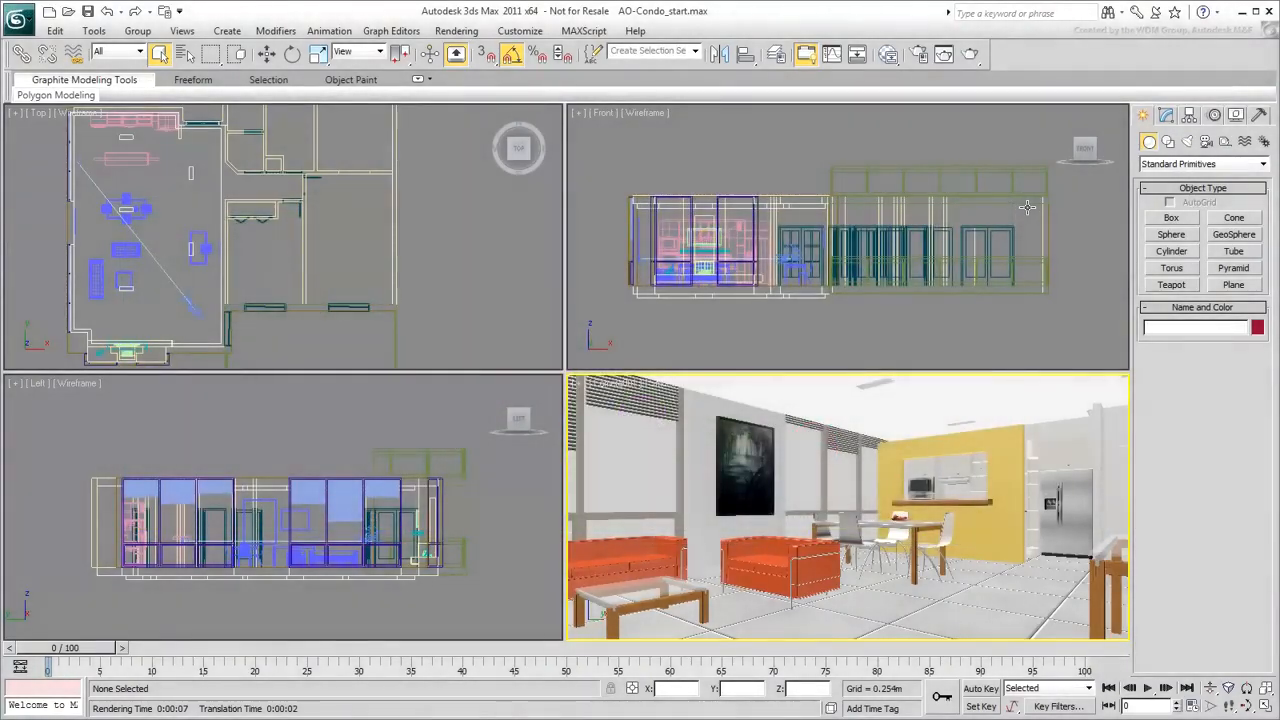
Show the last rendered frame and enable Material Override in the mental ray render setup's processing options.
left_click(944, 53)
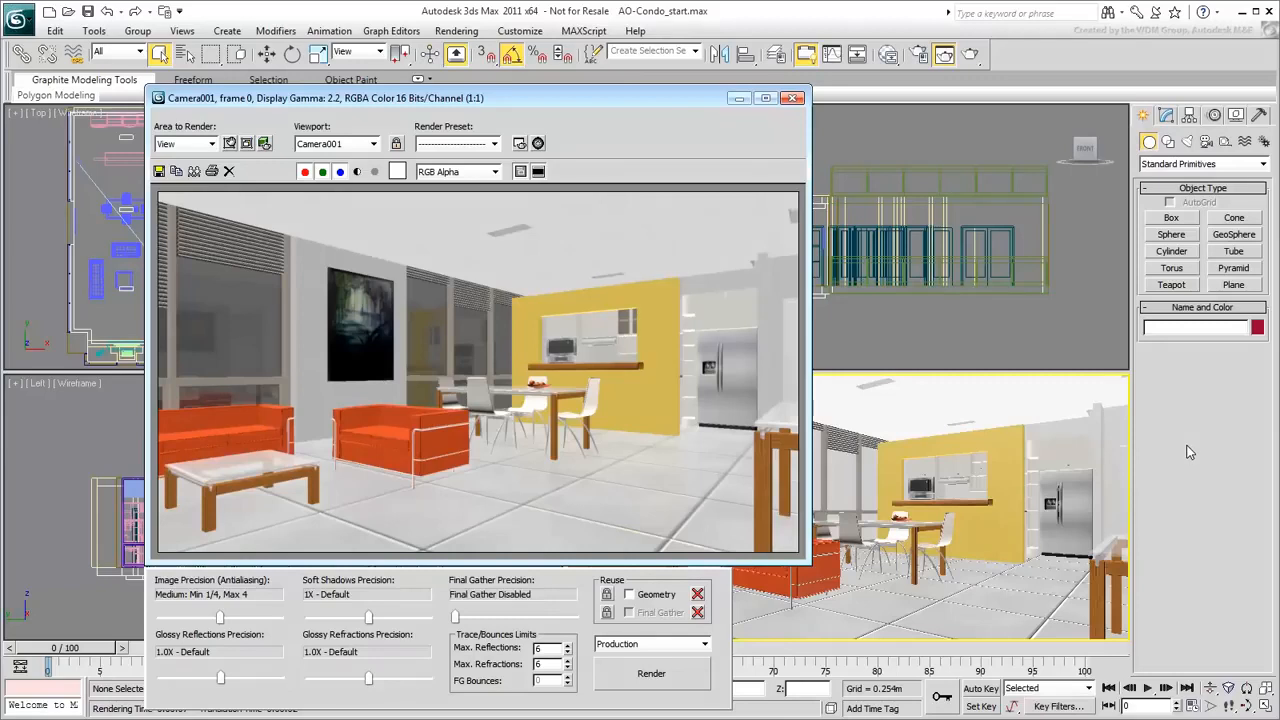
left_click(919, 54)
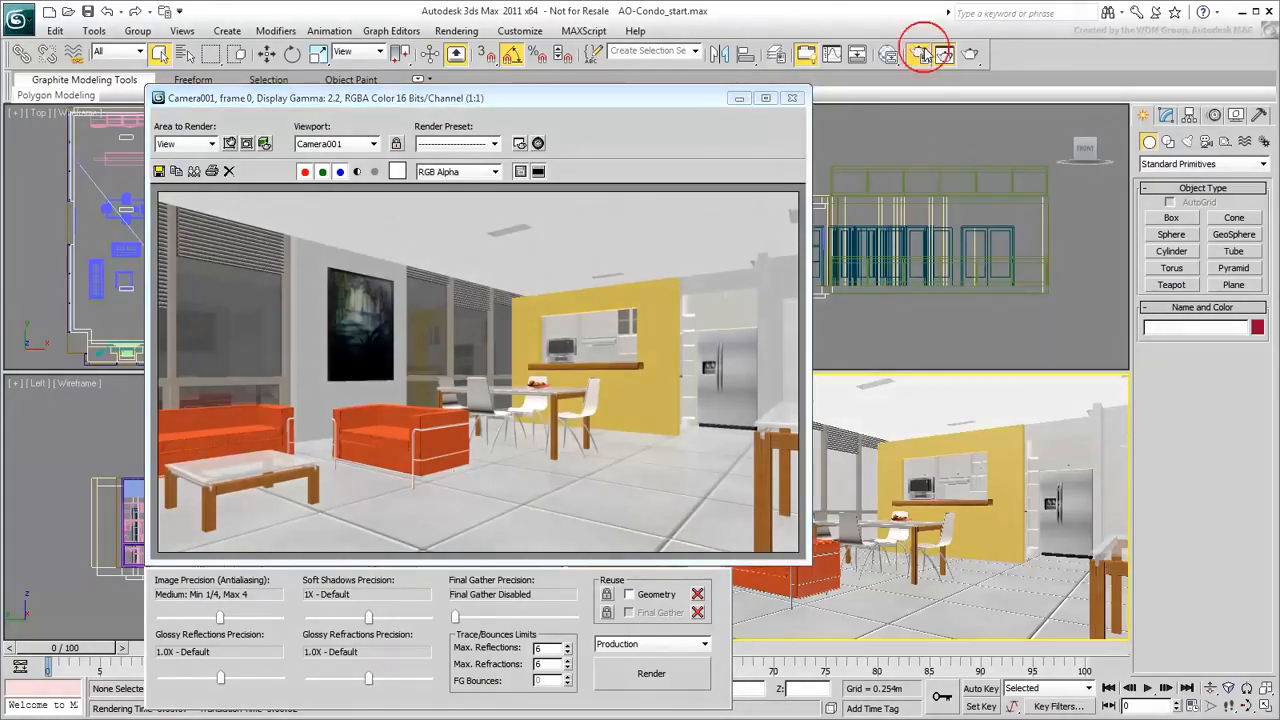
left_click(170, 200)
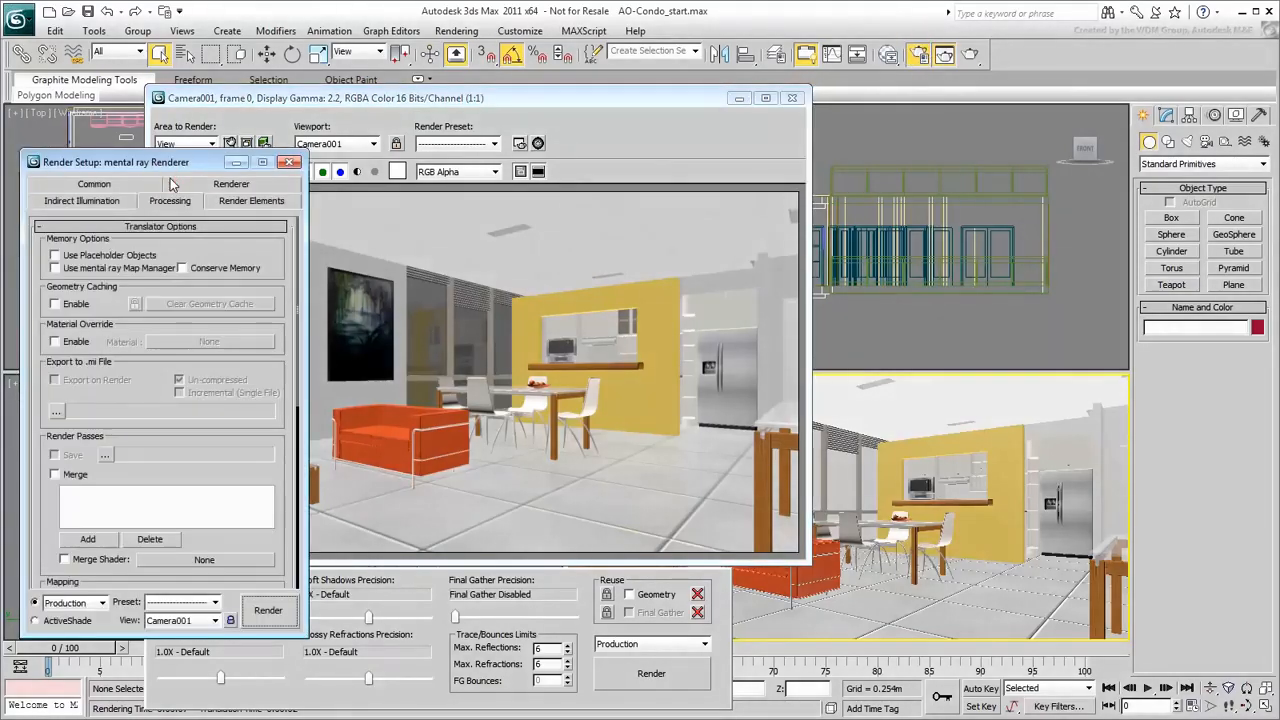
left_click(55, 342)
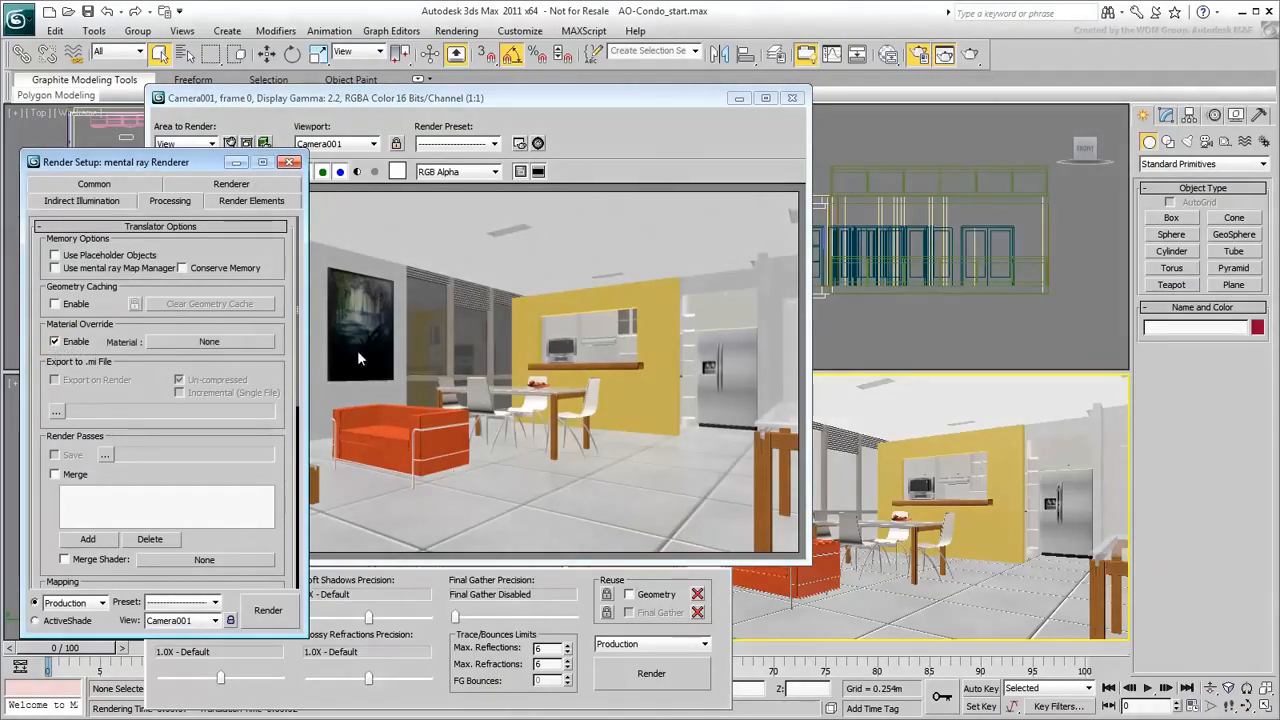
Create a Standard material in the Slate Material Editor and assign it as the Material Override.
left_click(888, 54)
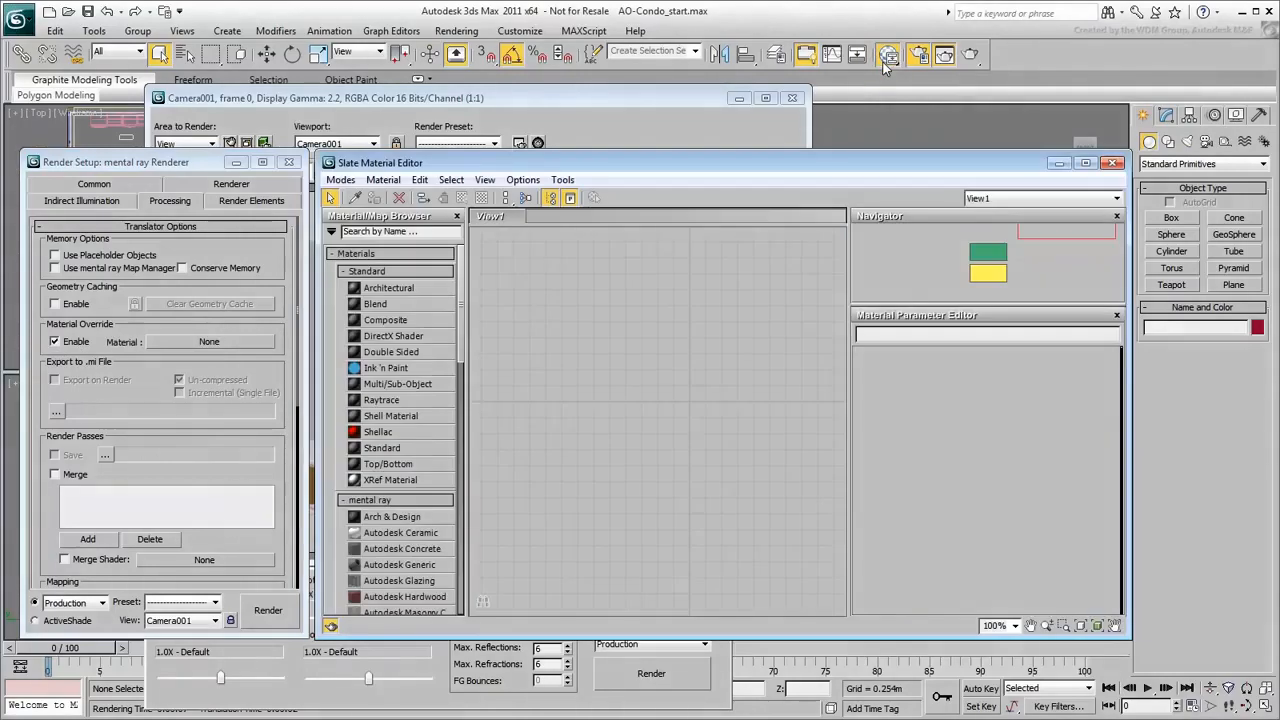
left_click(543, 440)
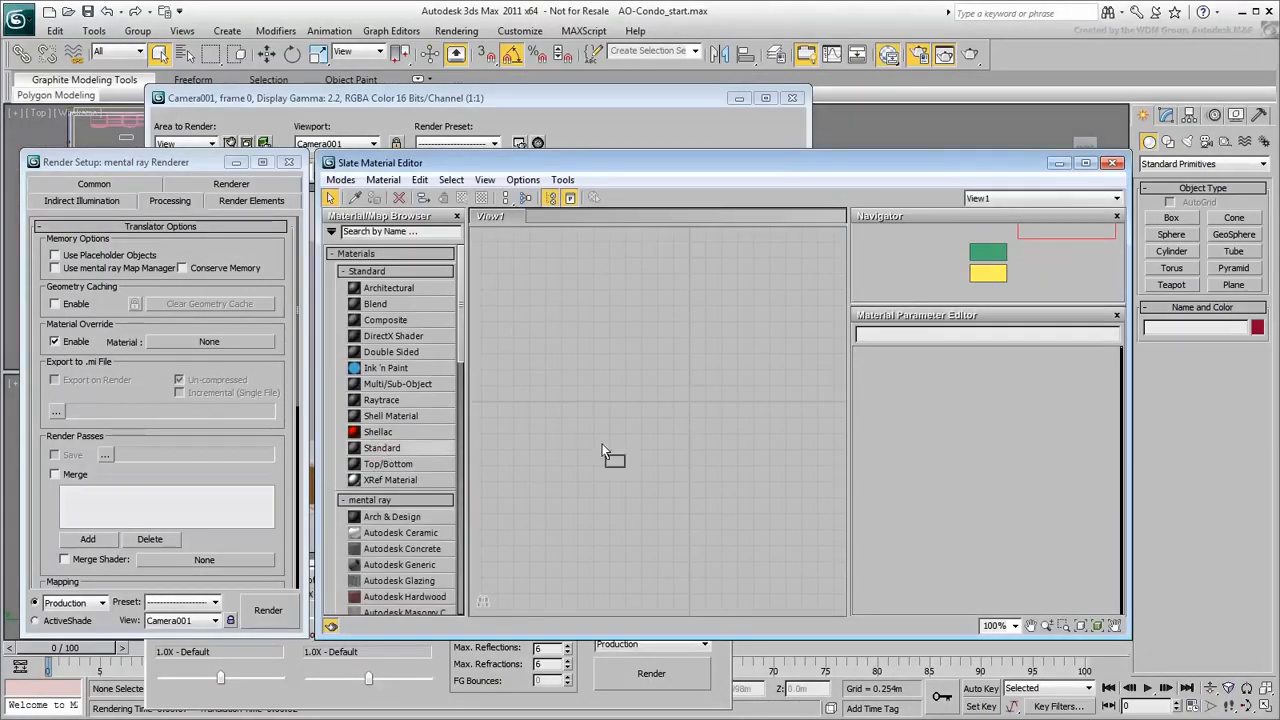
left_click_drag(795, 494, 205, 341)
left_click(136, 446)
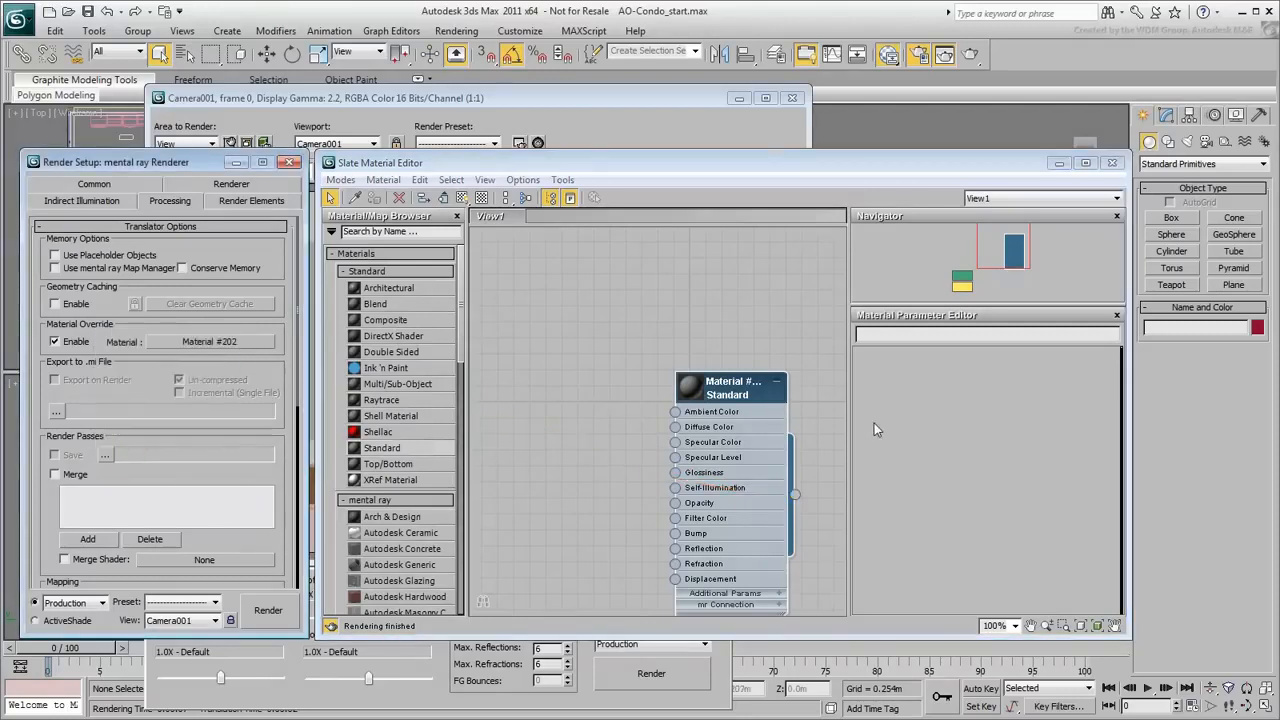
Render the Camera001 view with the override material and check the result against the render setup.
left_click(970, 54)
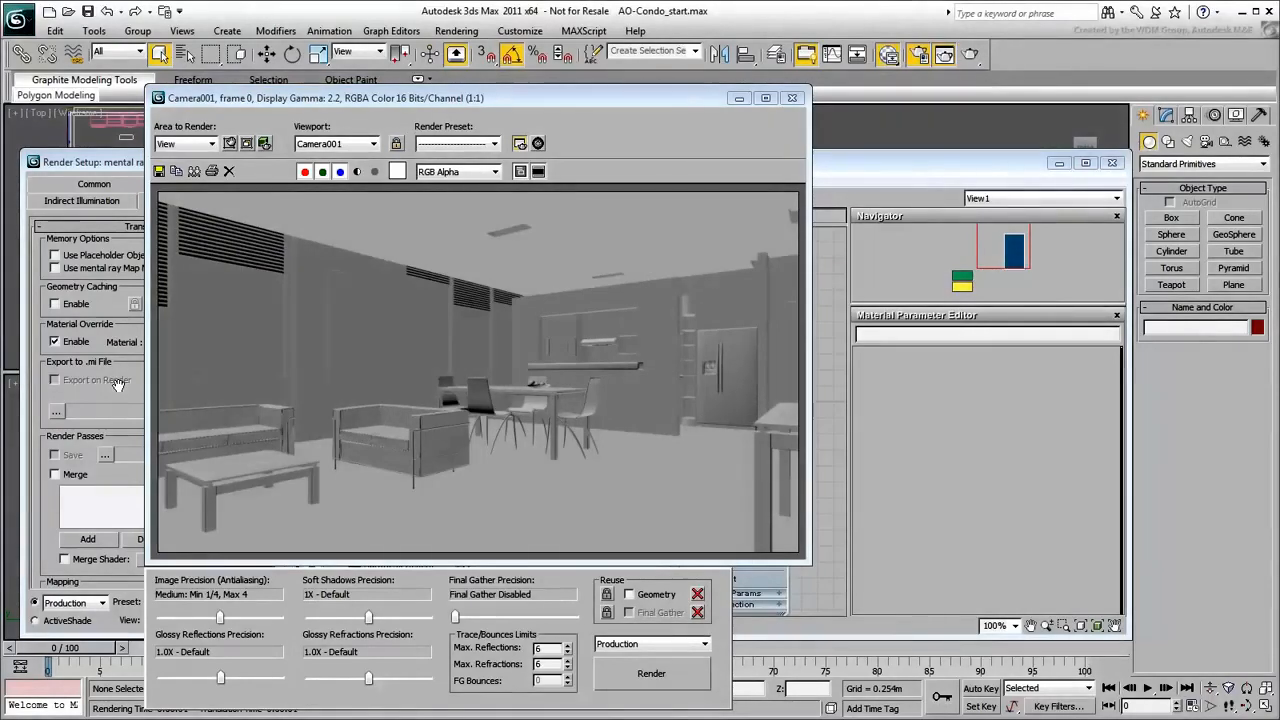
left_click(117, 384)
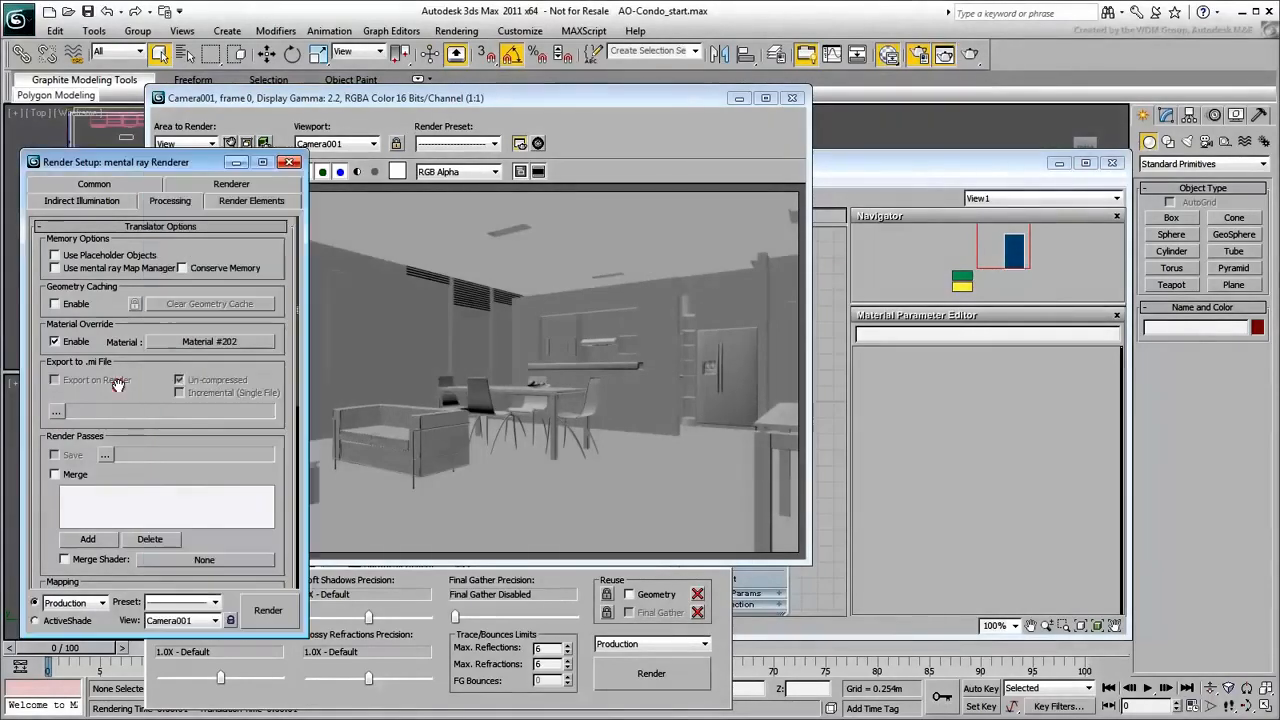
left_click(56, 342)
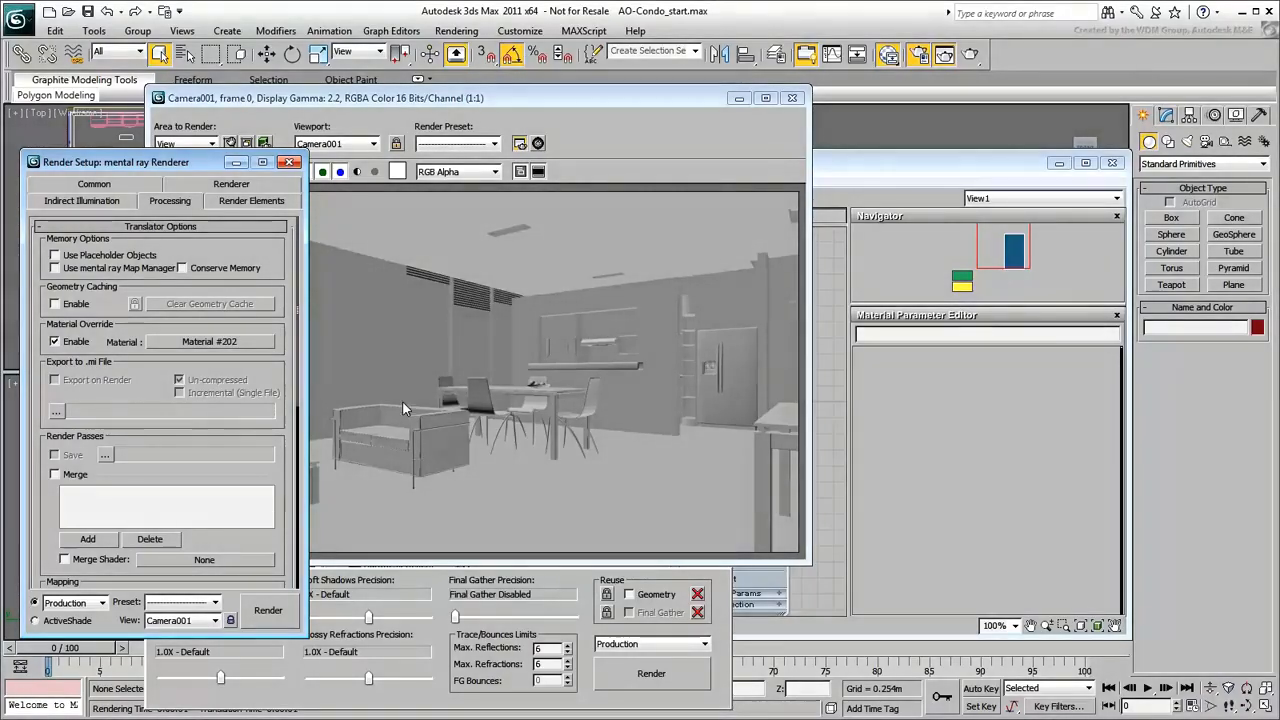
Connect a mental ray Ambient/Reflective Occlusion map to the Standard override material's Diffuse Color.
key("m")
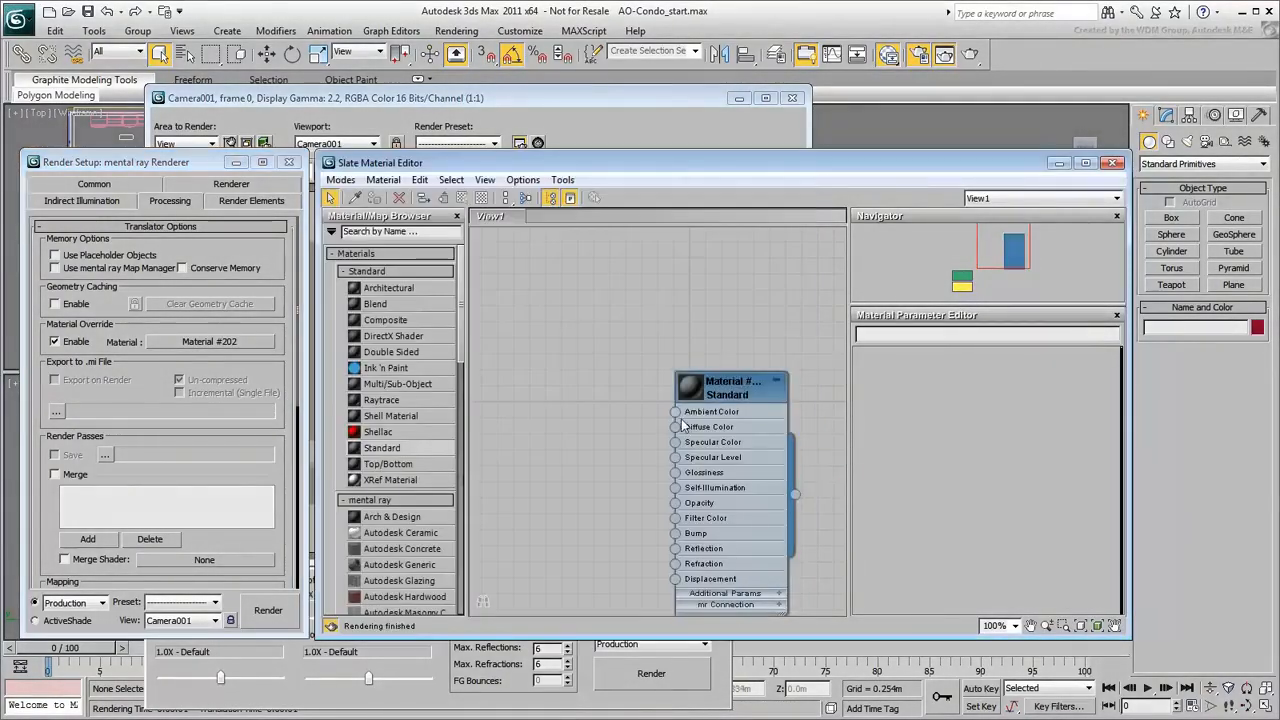
left_click_drag(675, 427, 607, 376)
mouse_move(640, 387)
mouse_move(778, 404)
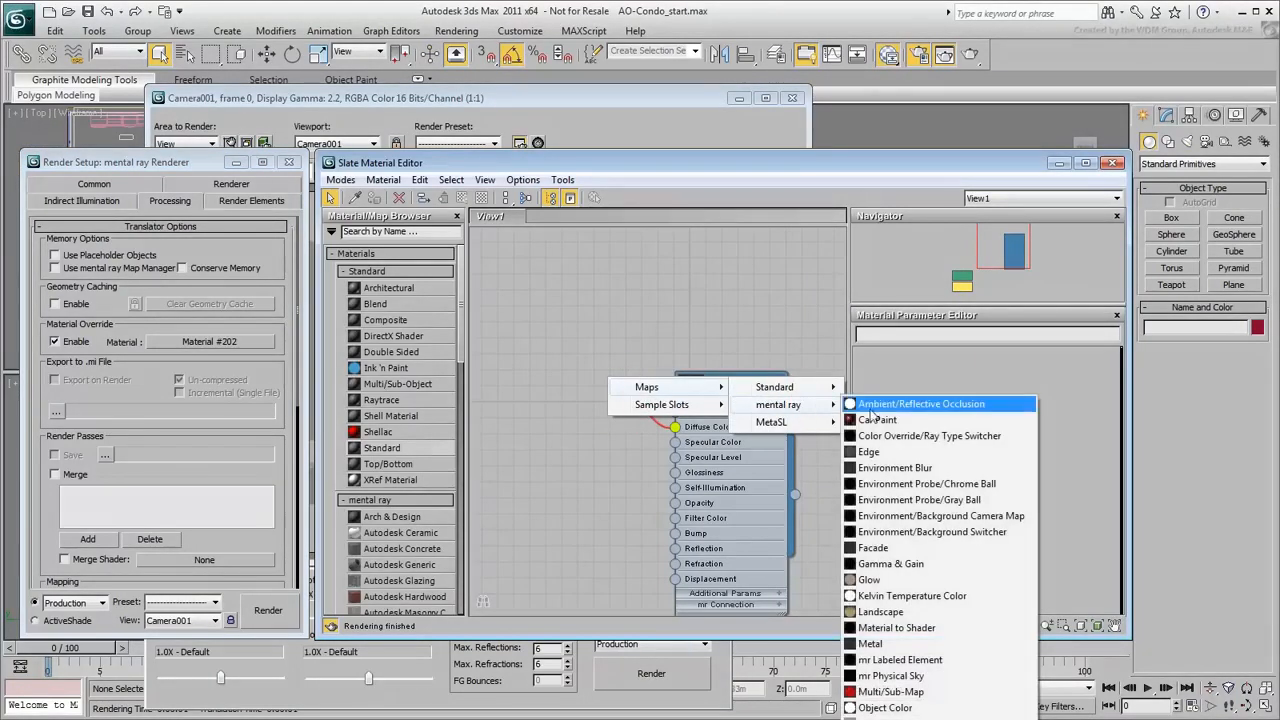
left_click(914, 404)
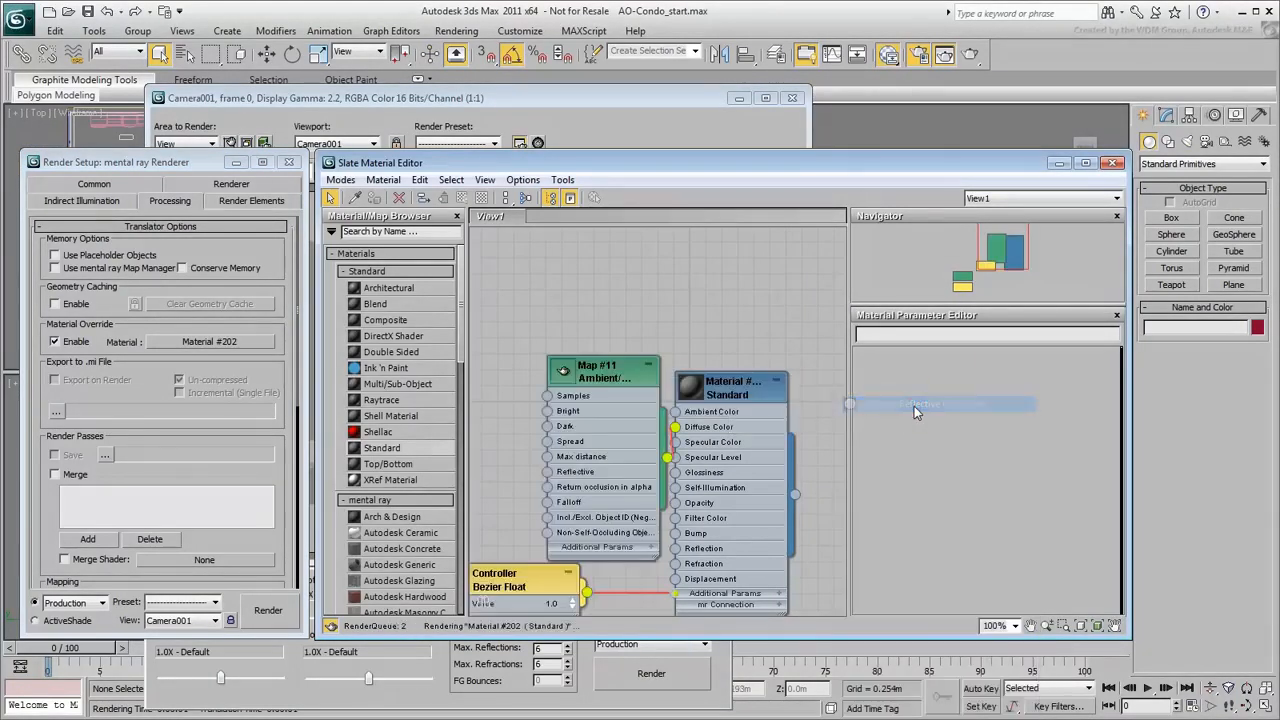
Set the Ambient/Reflective Occlusion map's Max distance to 1.0 m.
double_click(610, 380)
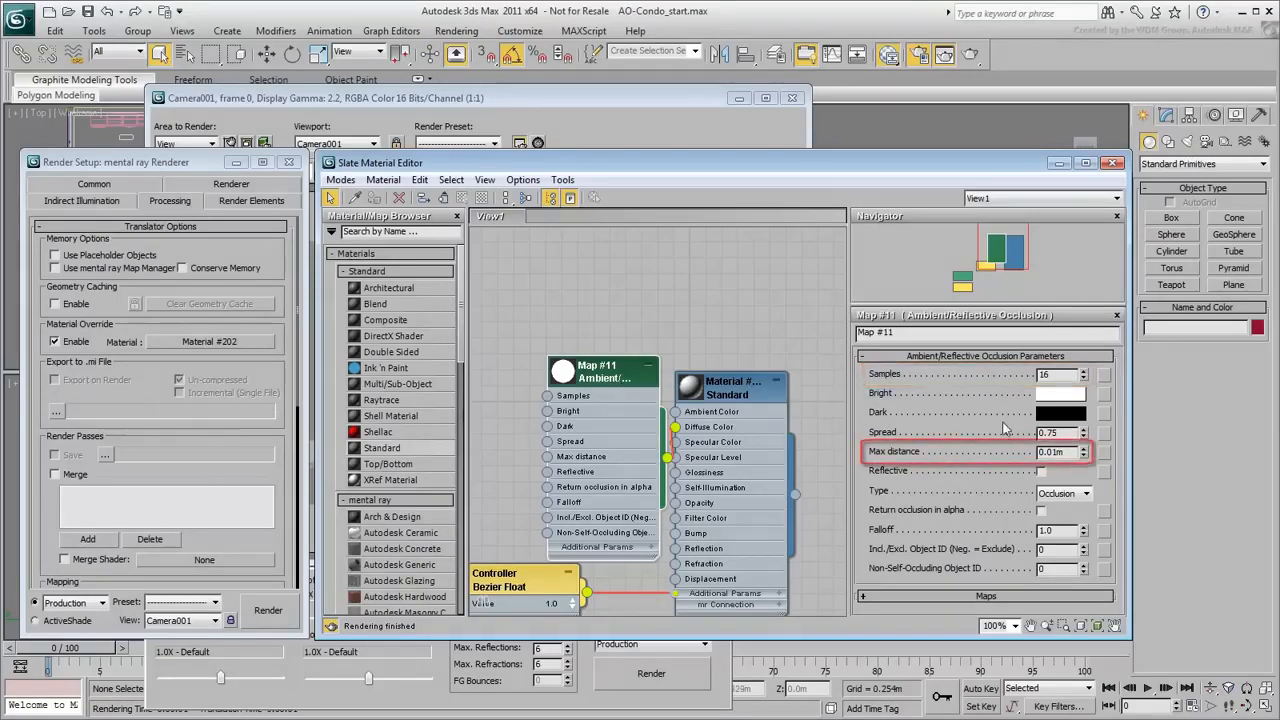
left_click_drag(1070, 454, 1010, 459)
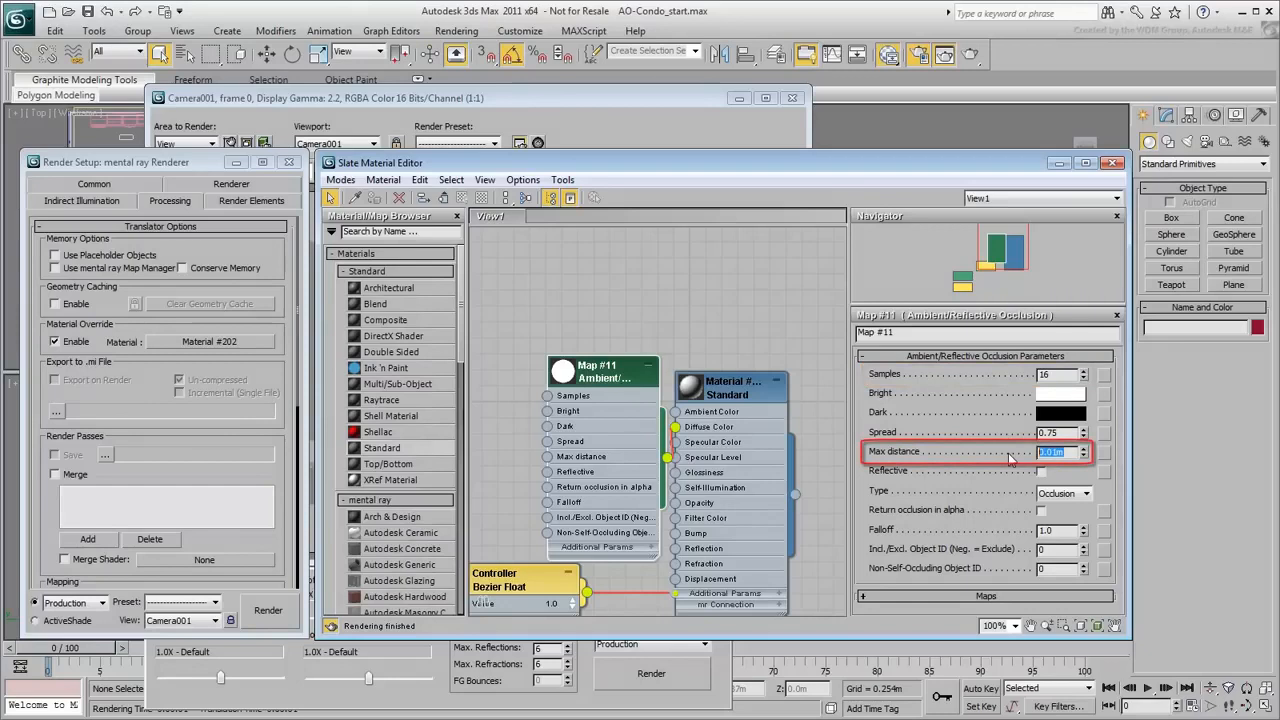
type("1")
key("Return")
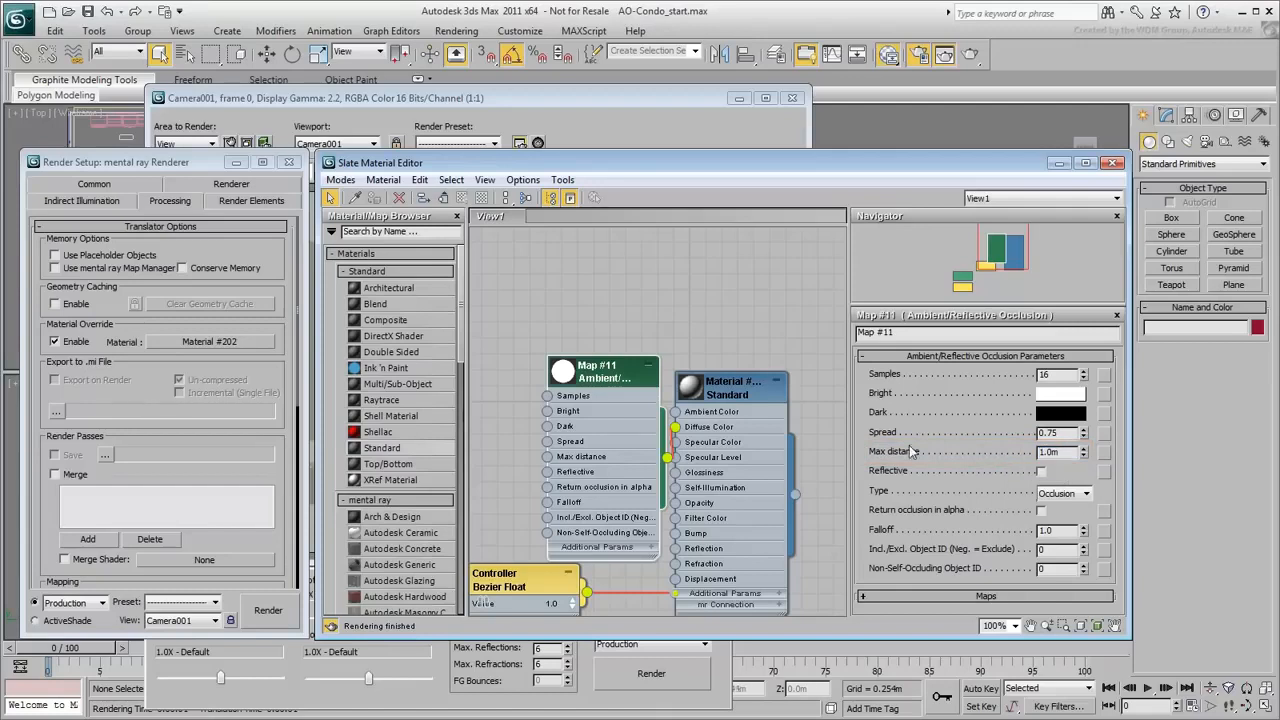
Add an Arch & Design material above the existing nodes and show its parameters.
middle_click_drag(693, 300, 689, 516)
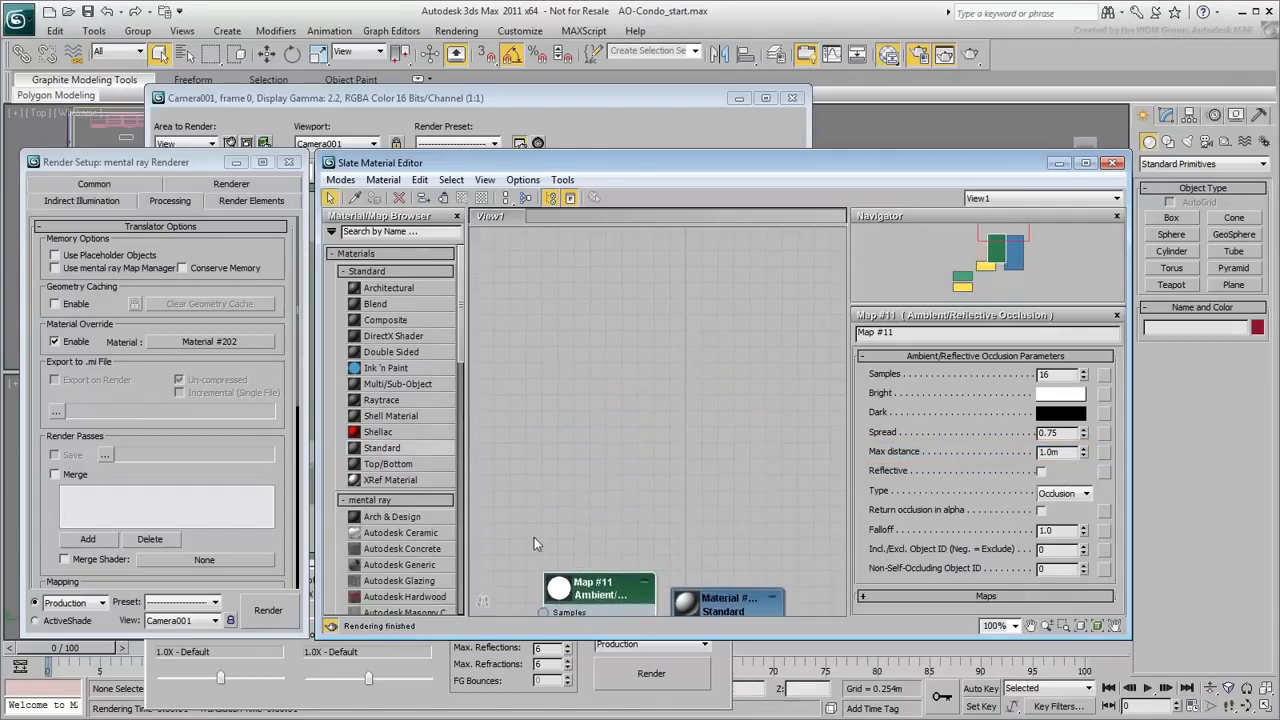
left_click_drag(380, 517, 687, 273)
double_click(690, 287)
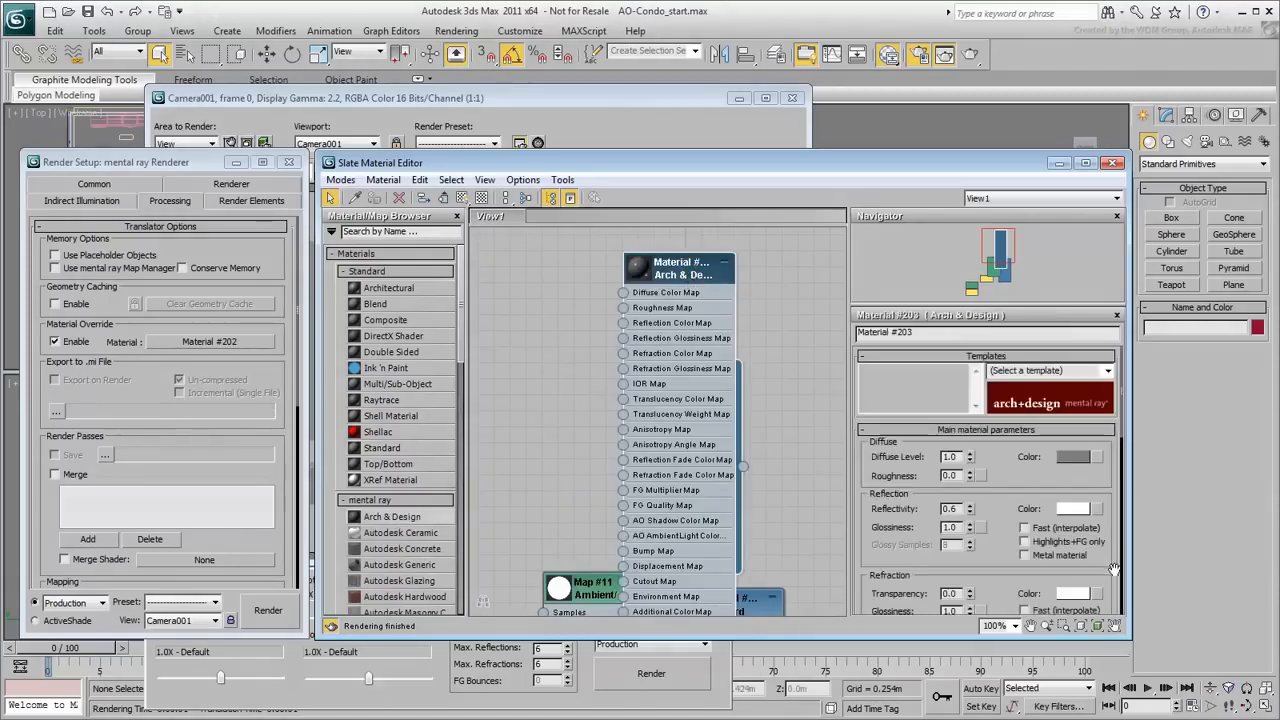
Try the Arch & Design material's built-in Ambient Occlusion special effect, turning it on and off again.
left_click_drag(1113, 578, 1113, 511)
scroll(1113, 511, "down", 10)
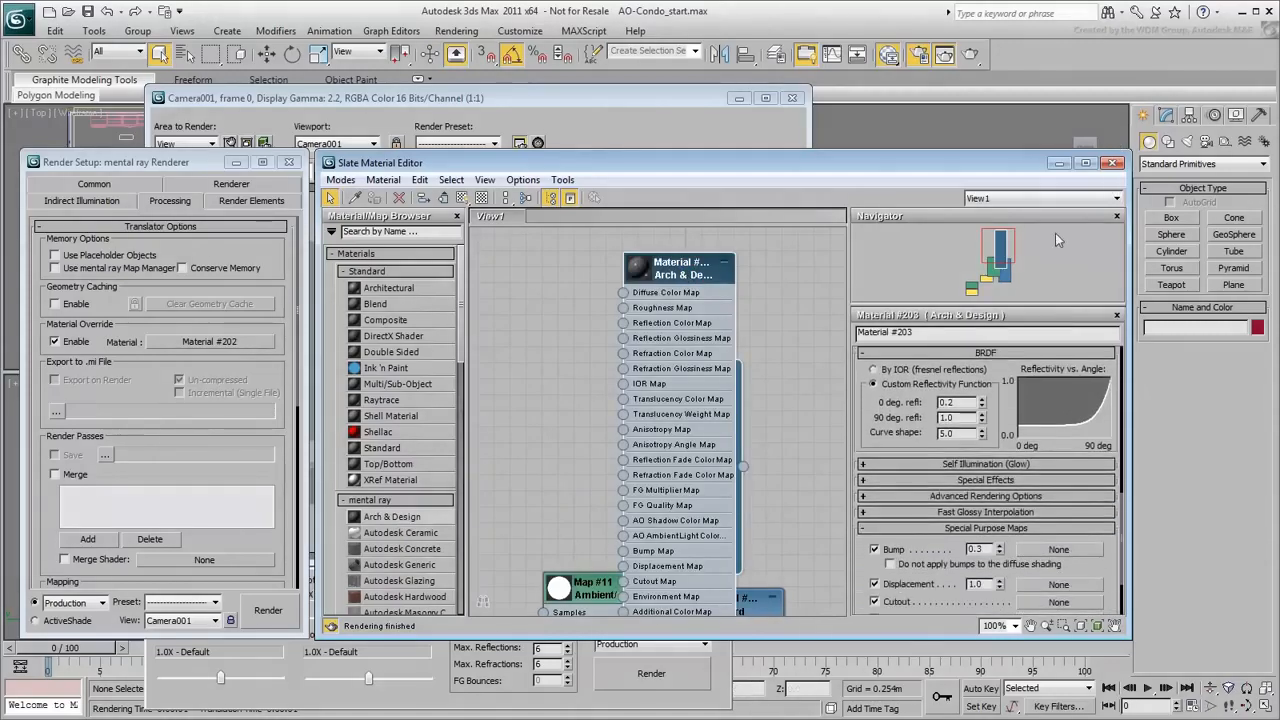
left_click(988, 481)
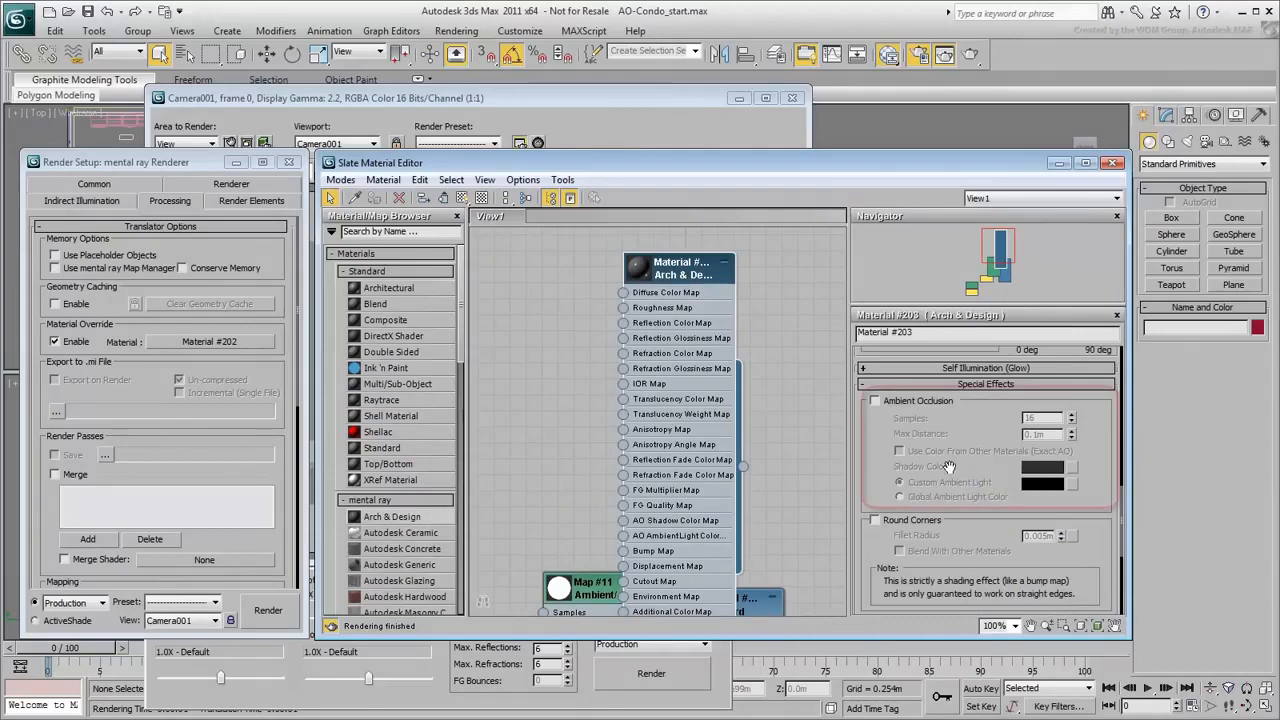
left_click(874, 401)
double_click(1035, 418)
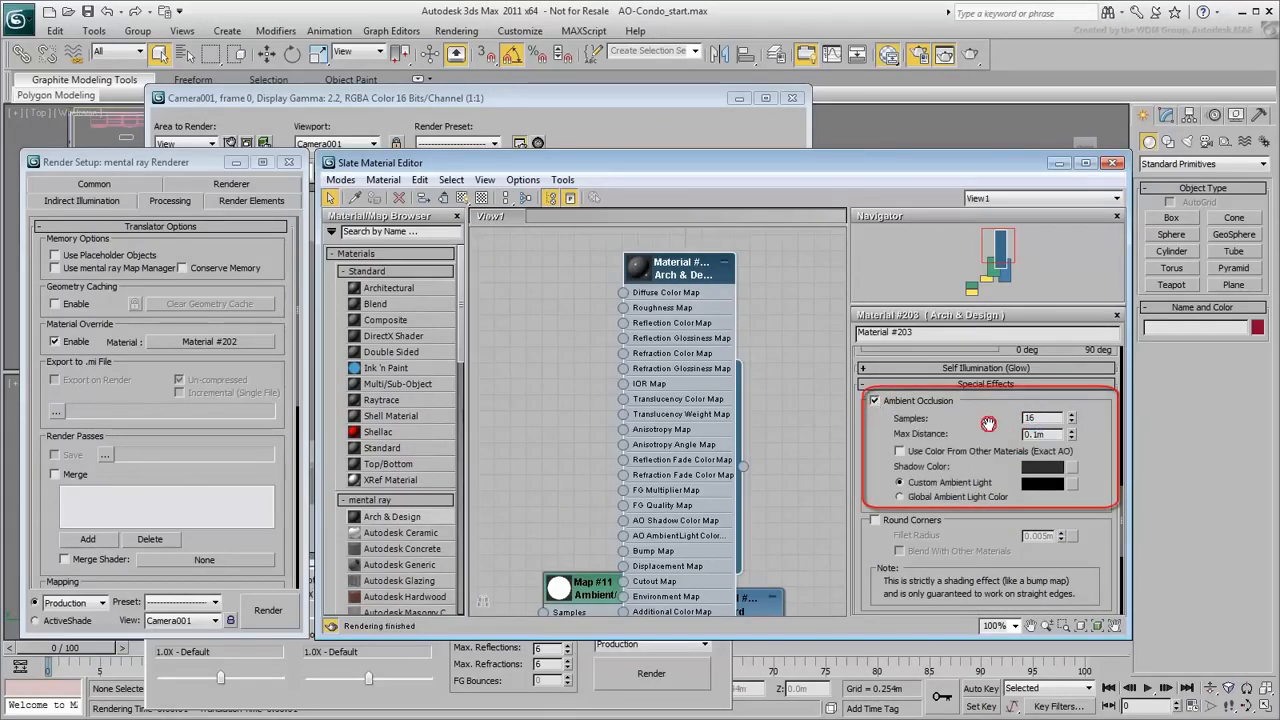
left_click(874, 401)
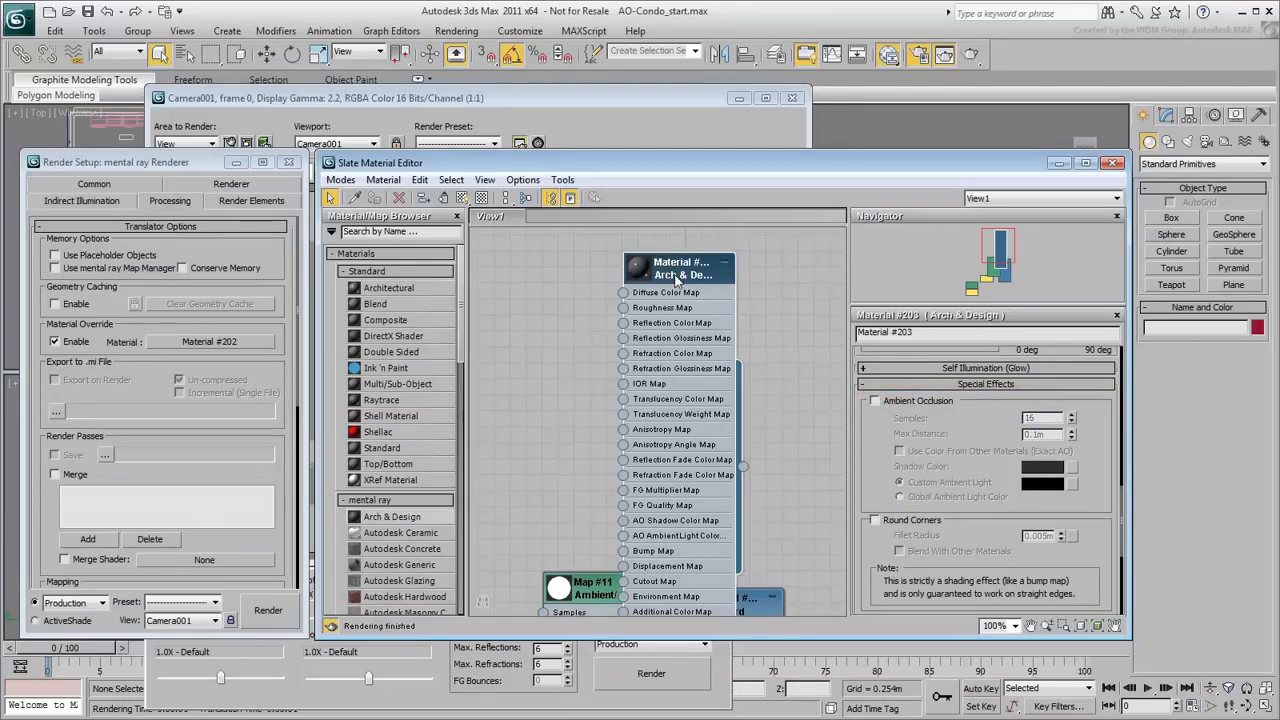
Delete the Arch & Design material and show the Ambient/Reflective Occlusion map's parameters again.
key("Delete")
middle_click_drag(726, 425, 720, 213)
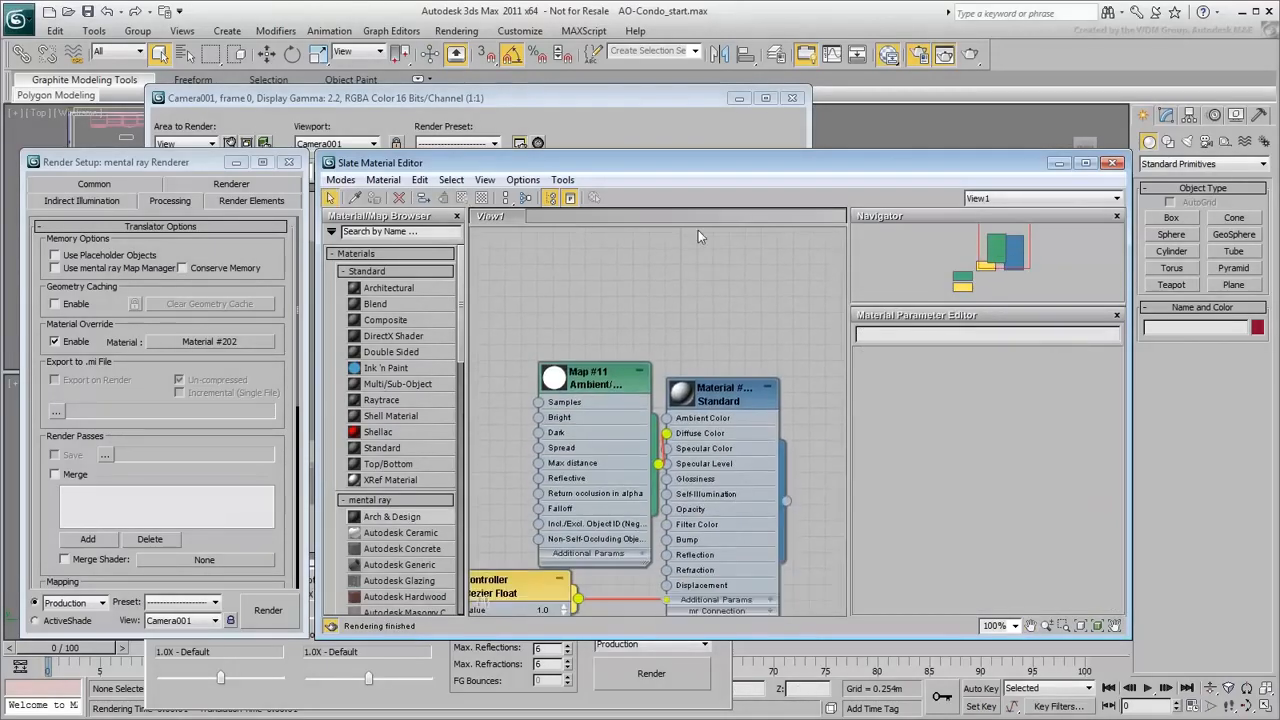
double_click(593, 374)
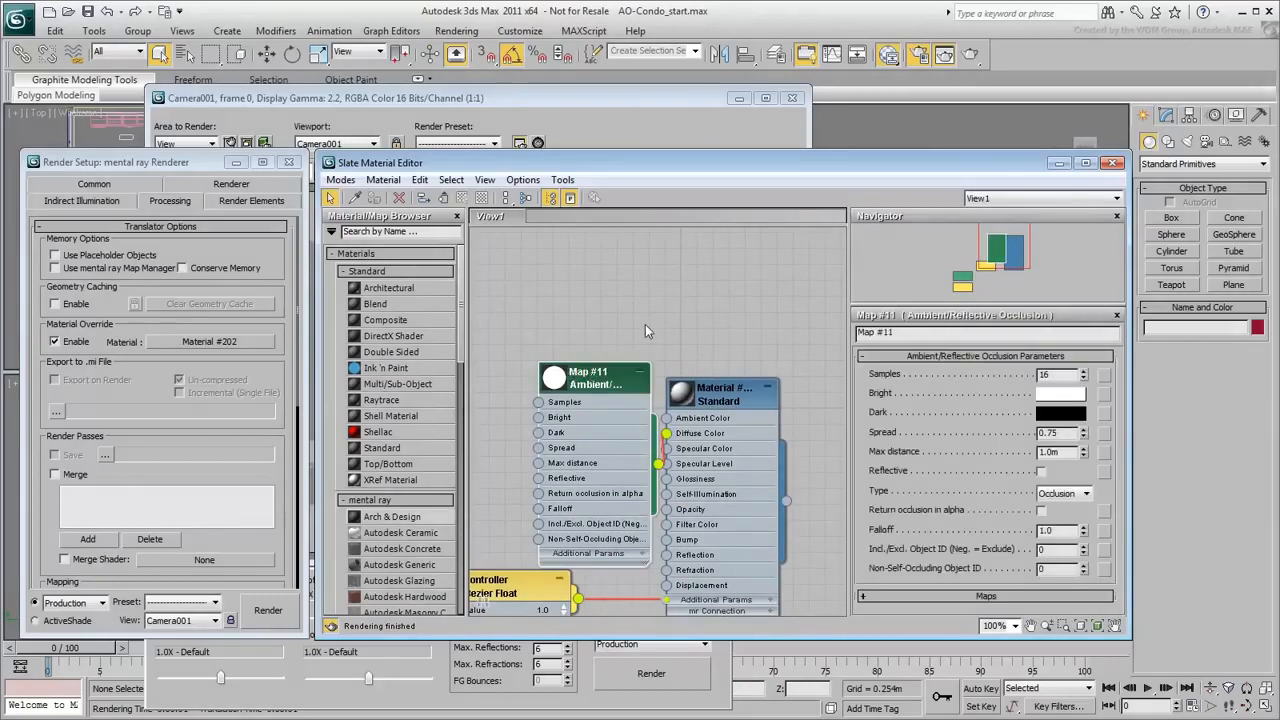
Render the Camera001 view with the occlusion map and inspect the refrigerator area at 4:1 magnification.
left_click(970, 54)
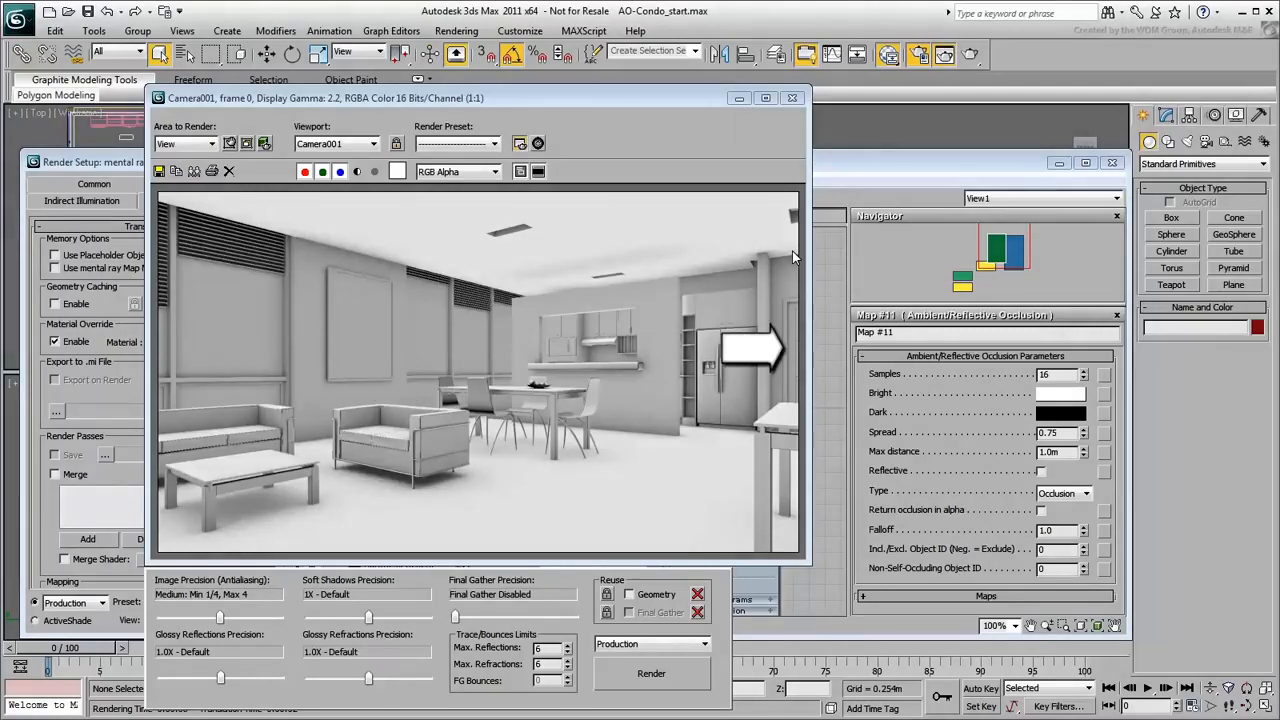
left_click(766, 354, "ctrl")
left_click(766, 354, "ctrl")
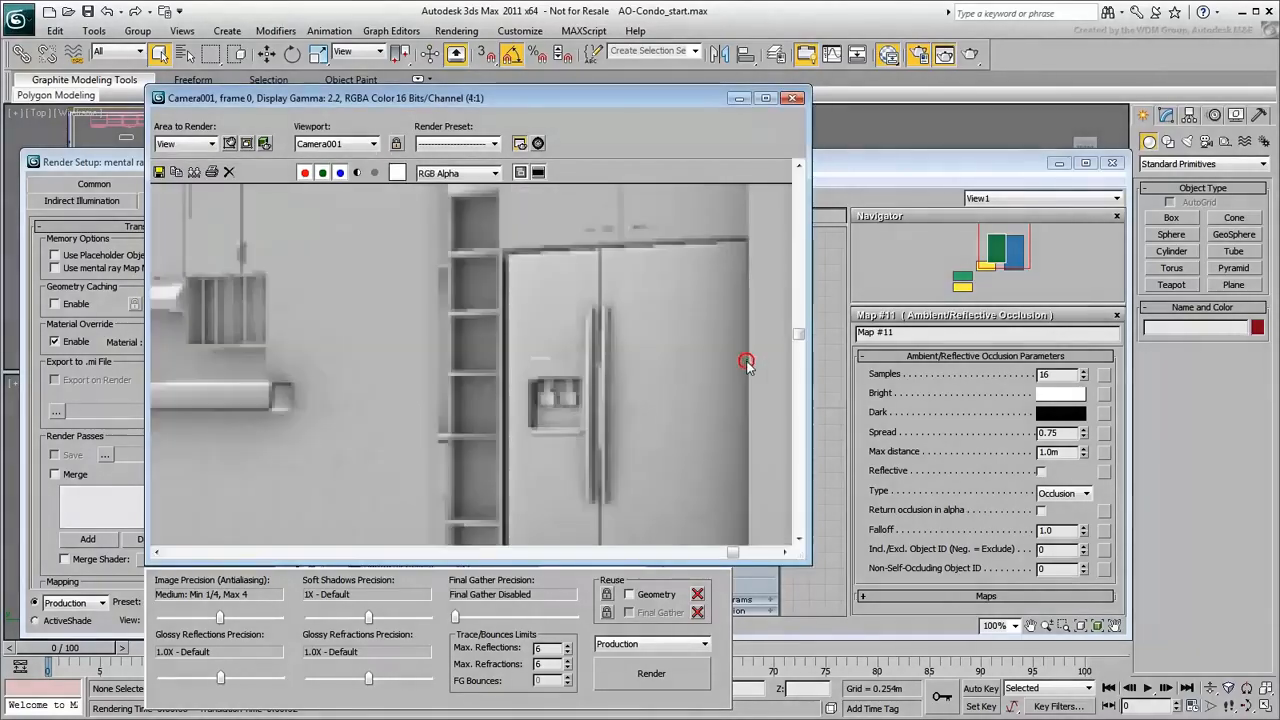
left_click_drag(730, 556, 771, 553)
Clone the rendered frame for comparison and place the copy beside the original.
left_click(195, 172)
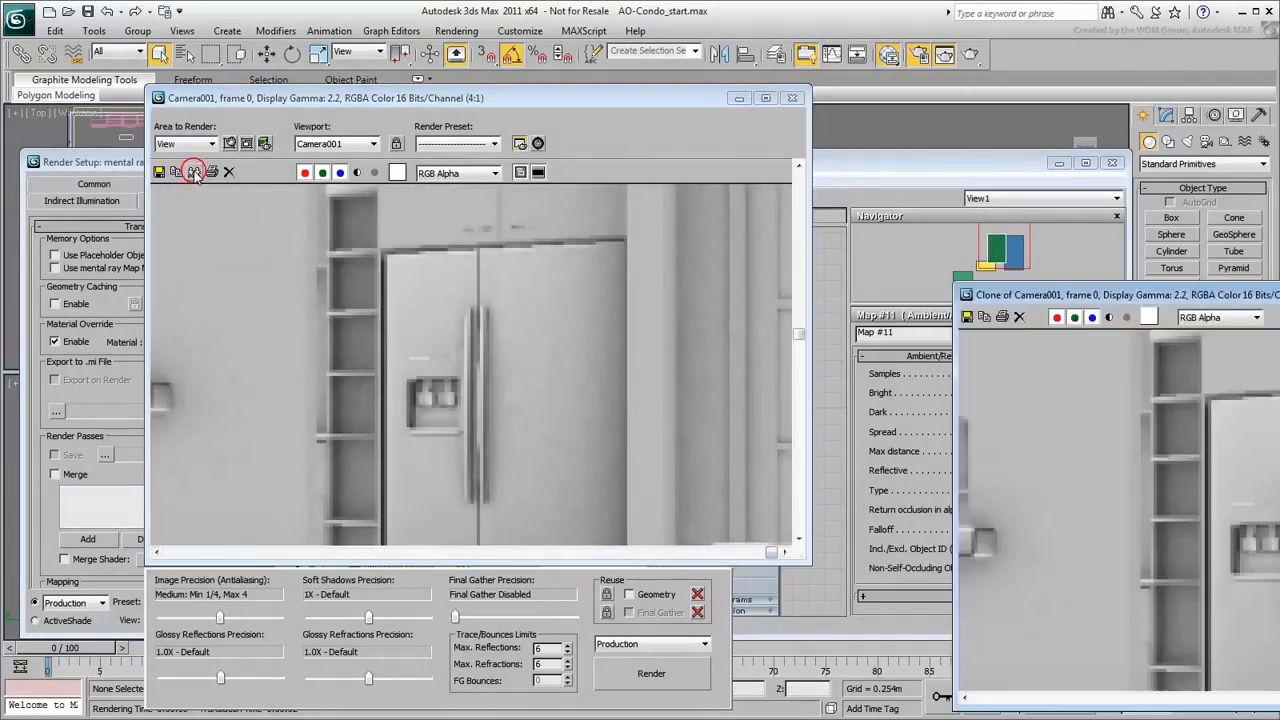
left_click_drag(1190, 298, 756, 287)
left_click(506, 102)
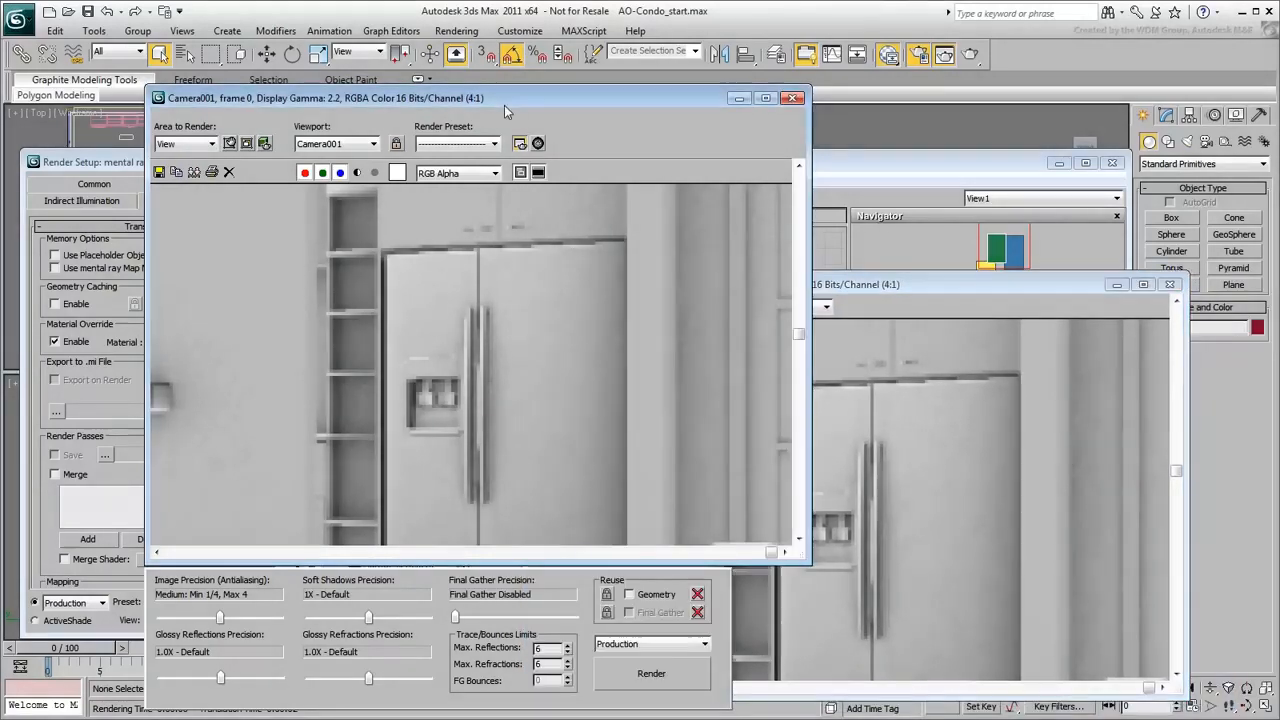
Set the occlusion map's Samples to 32 and render the Camera001 view again.
left_click(980, 166)
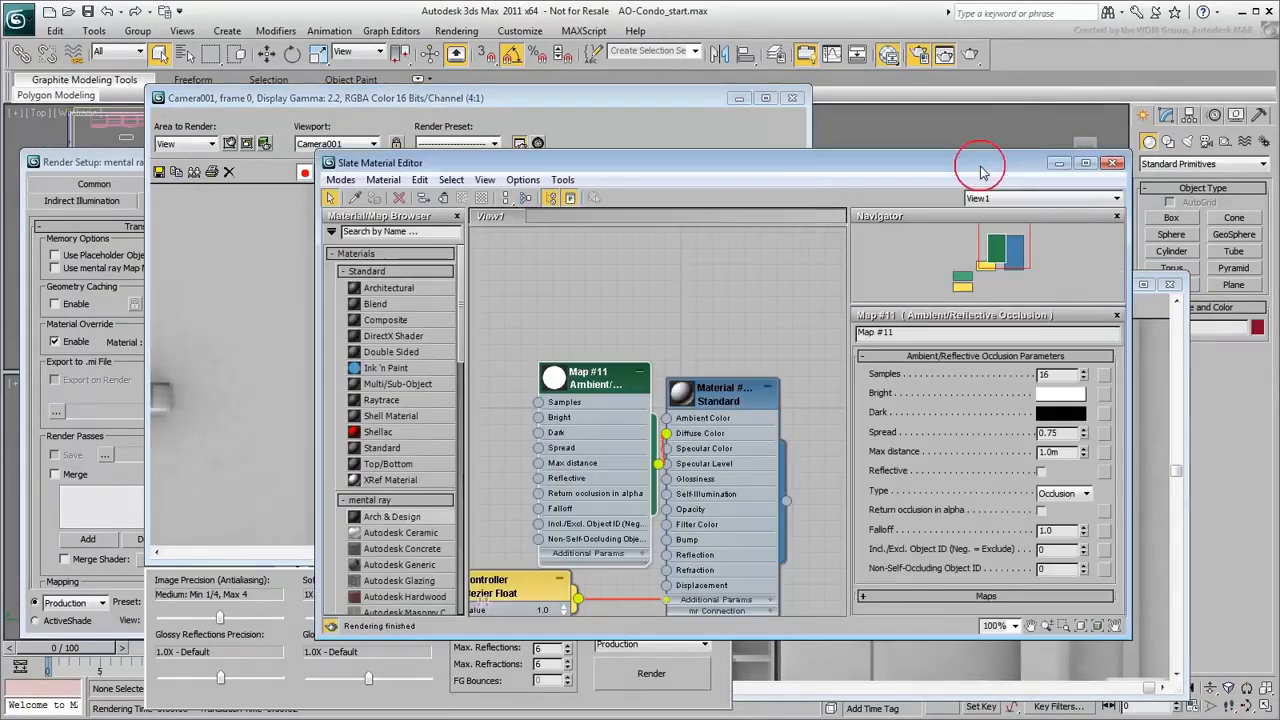
double_click(1044, 374)
left_click(971, 55)
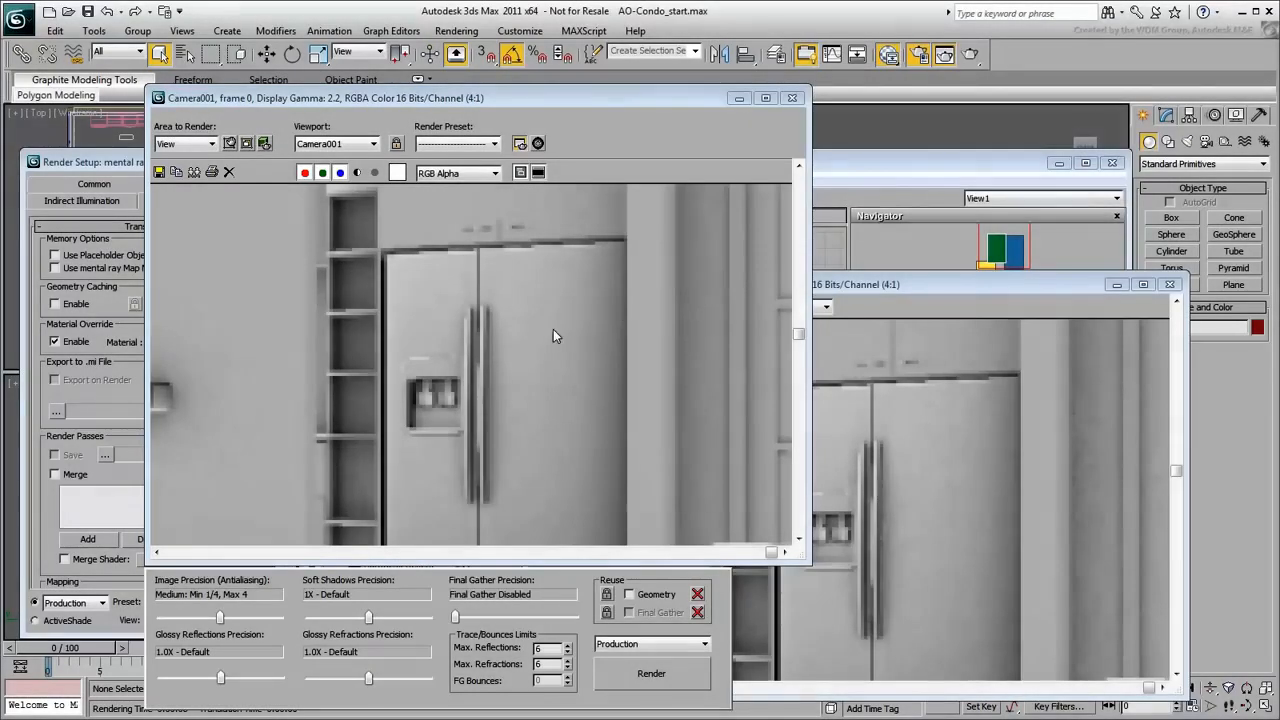
Return the rendered frame to 1:1 magnification and close its cloned copy.
scroll(548, 342, "down", 2)
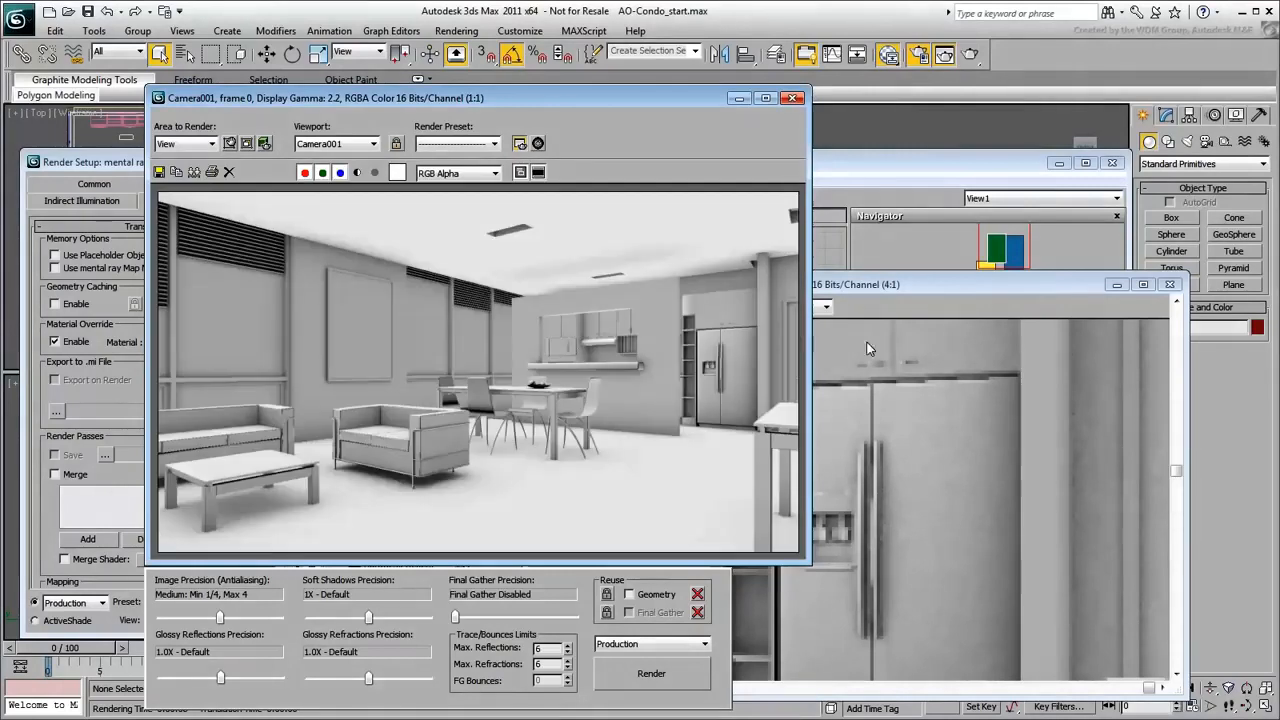
left_click(1169, 284)
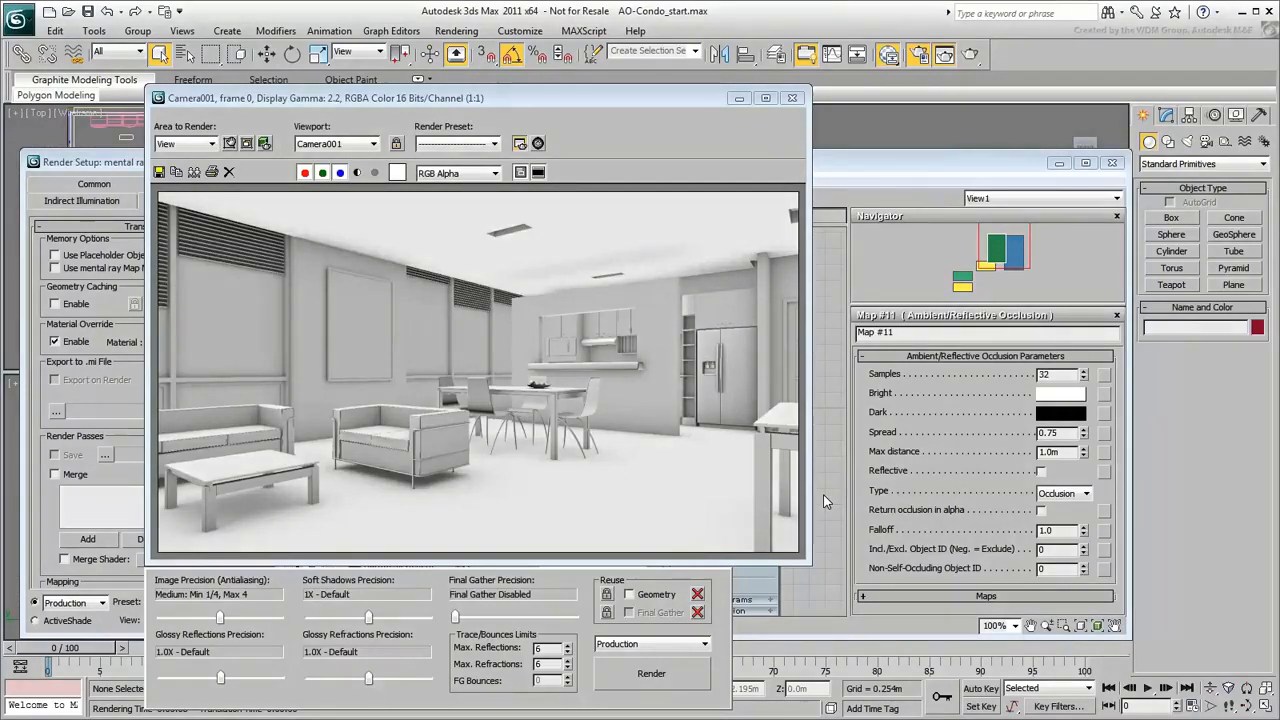
Move the occlusion map away from the Standard material and disconnect it from Diffuse Color.
left_click(823, 494)
left_click_drag(613, 386, 549, 306)
left_click_drag(664, 432, 605, 378)
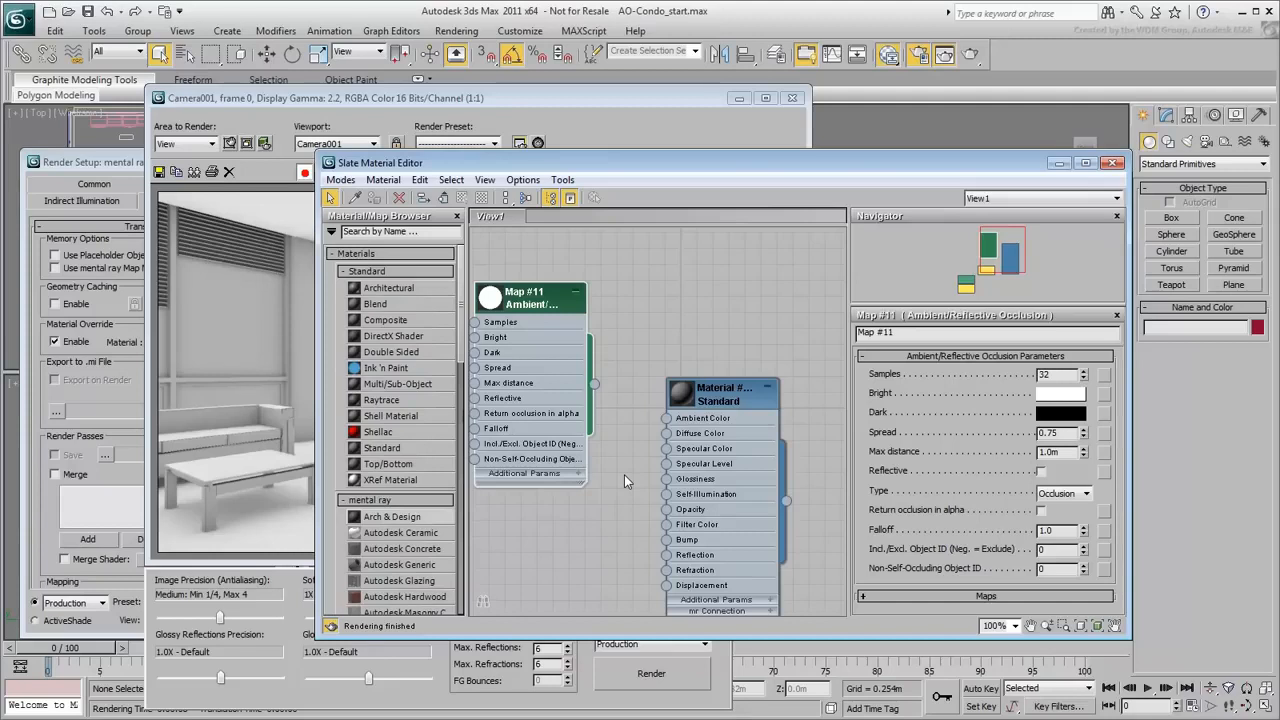
Close the Slate Material Editor and the rendered frame window.
left_click(1113, 166)
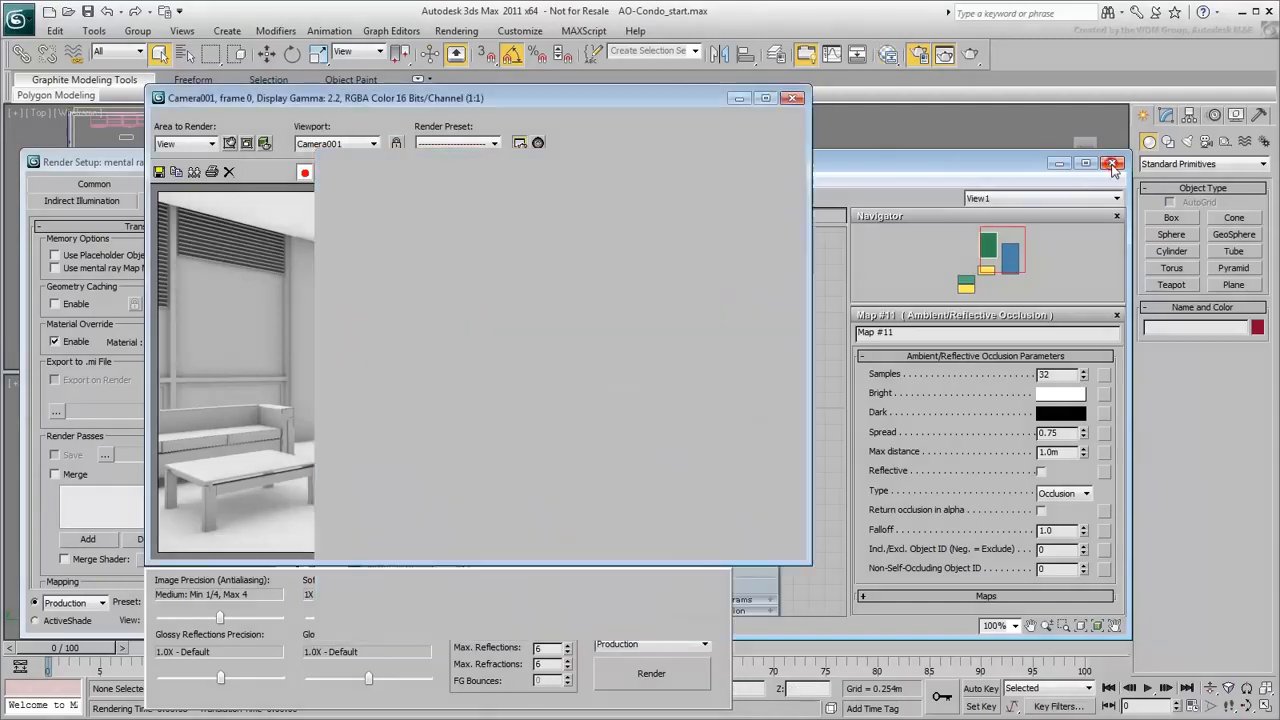
left_click(793, 98)
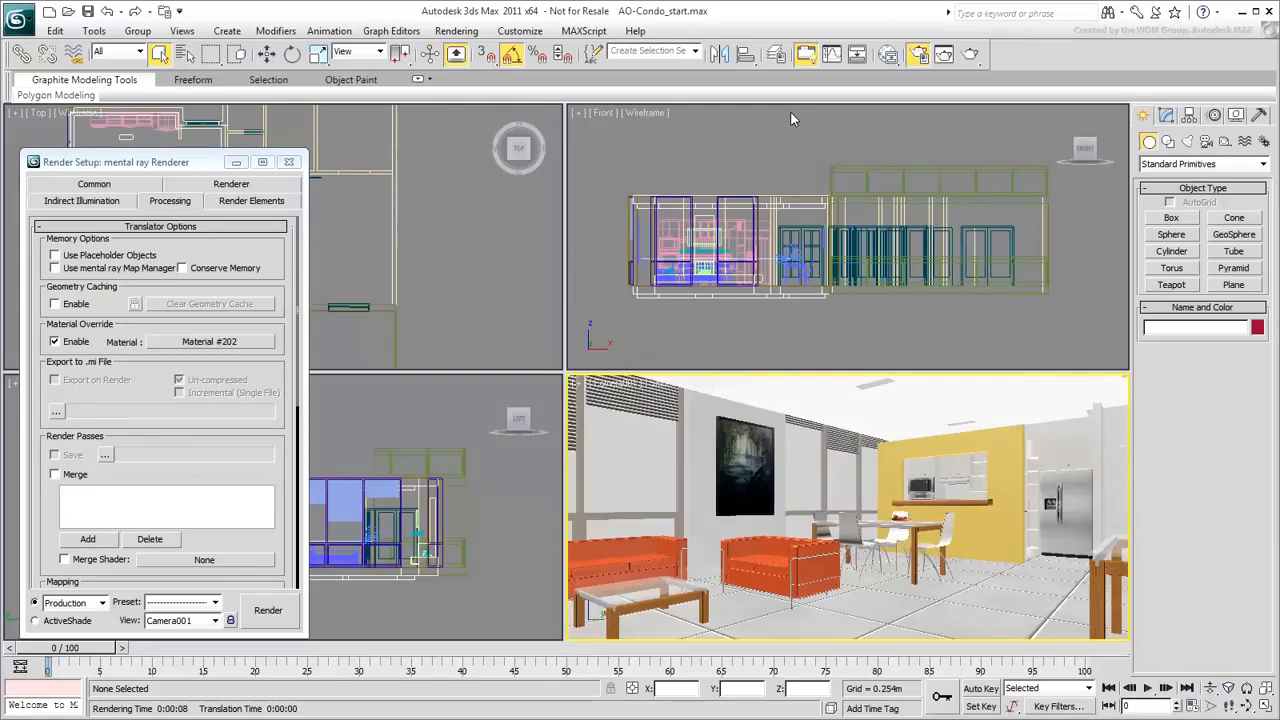
With the Layers toolbar displayed, hide the 3D-CurtWall_Glaze layer and close the Render Setup dialog.
right_click(1061, 77)
left_click(1092, 161)
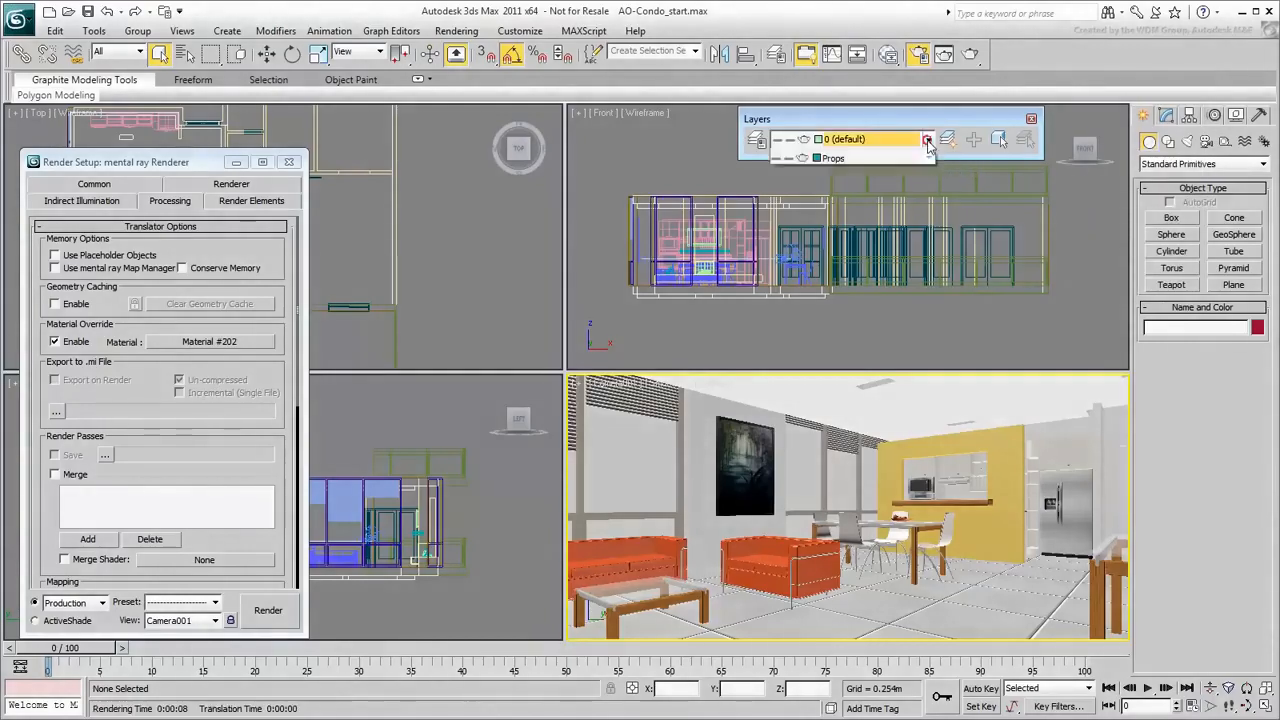
left_click(928, 140)
left_click(778, 221)
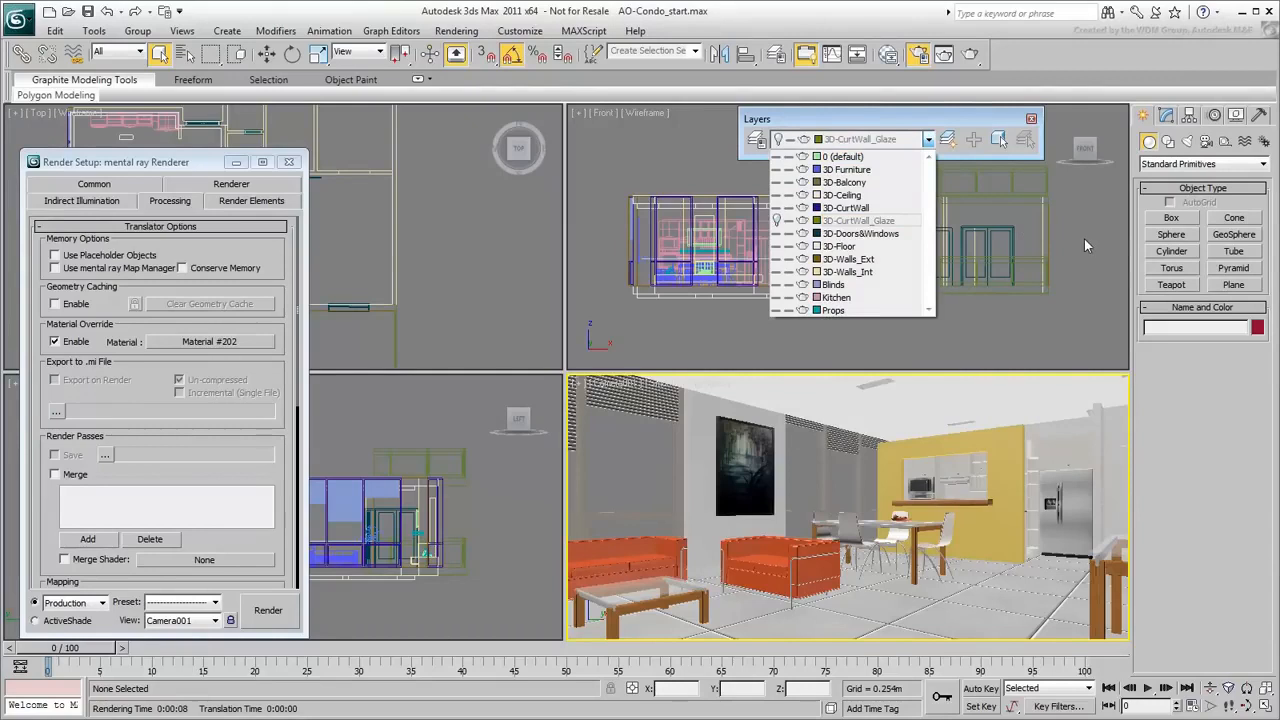
left_click(1038, 405)
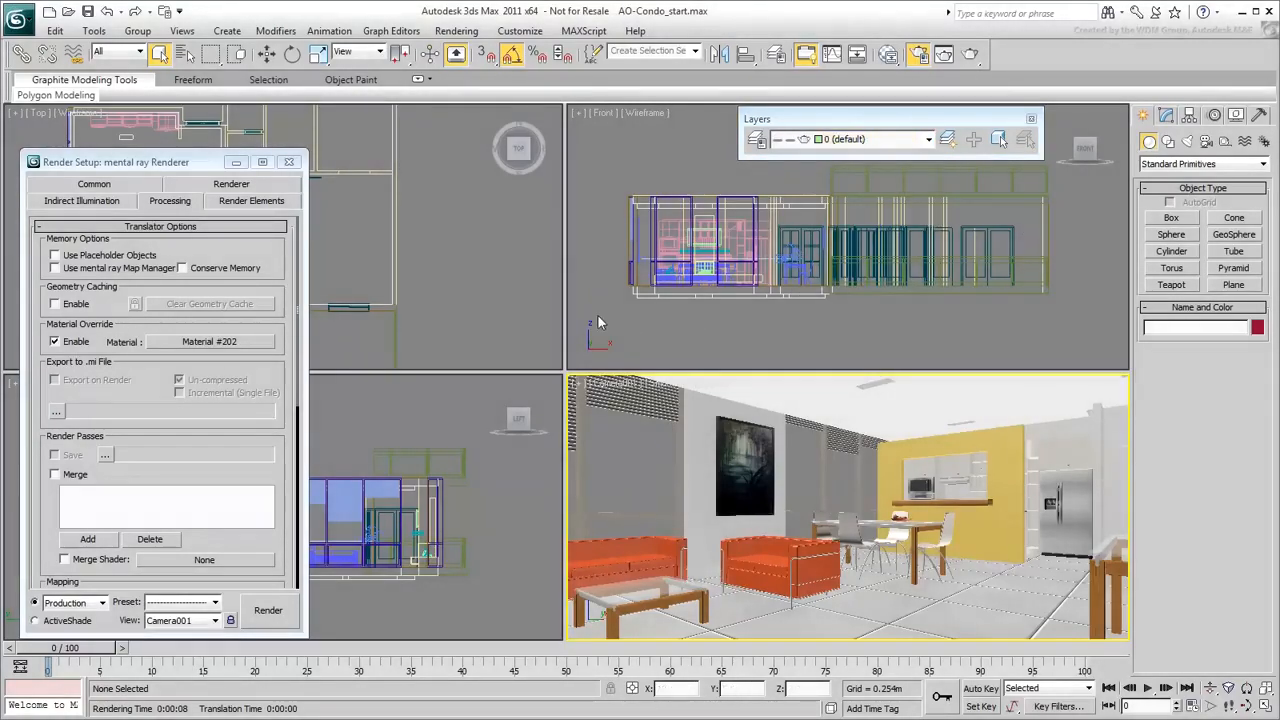
left_click(289, 161)
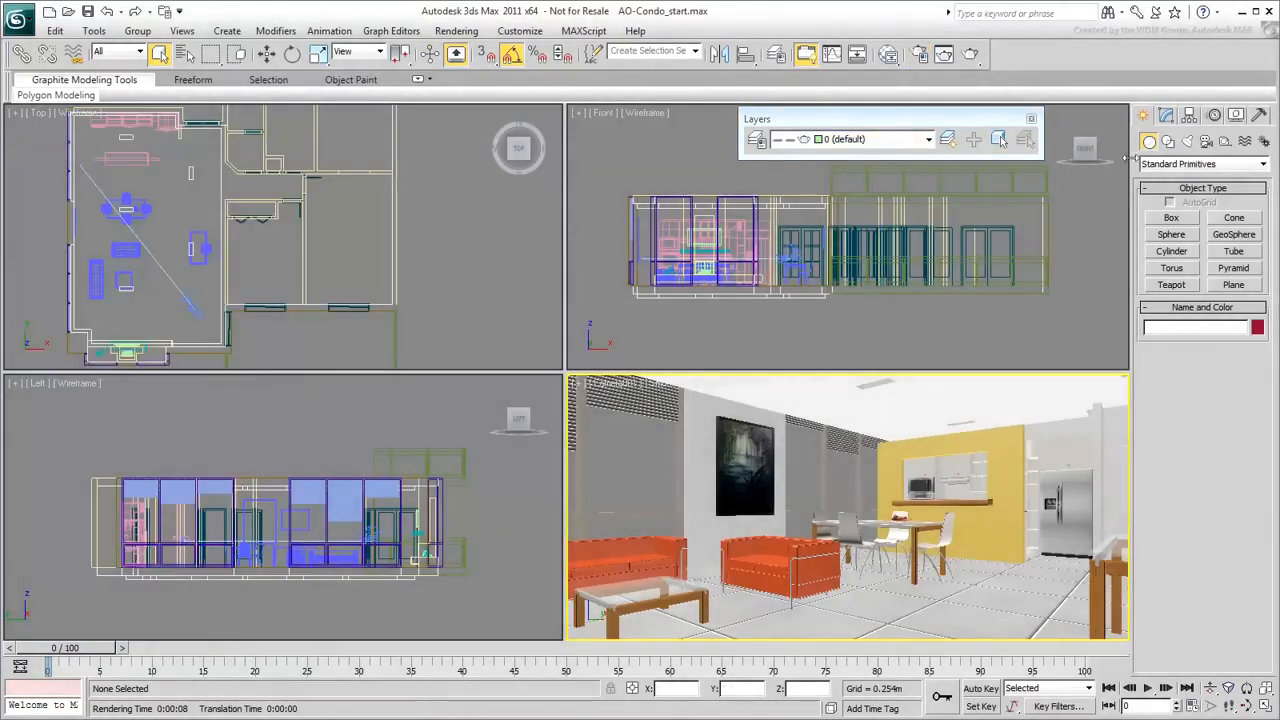
Create a standard mr Area Spot light in the Top view, outside the window wall, targeting the living room about 16 m away.
left_click(1187, 141)
left_click(1188, 164)
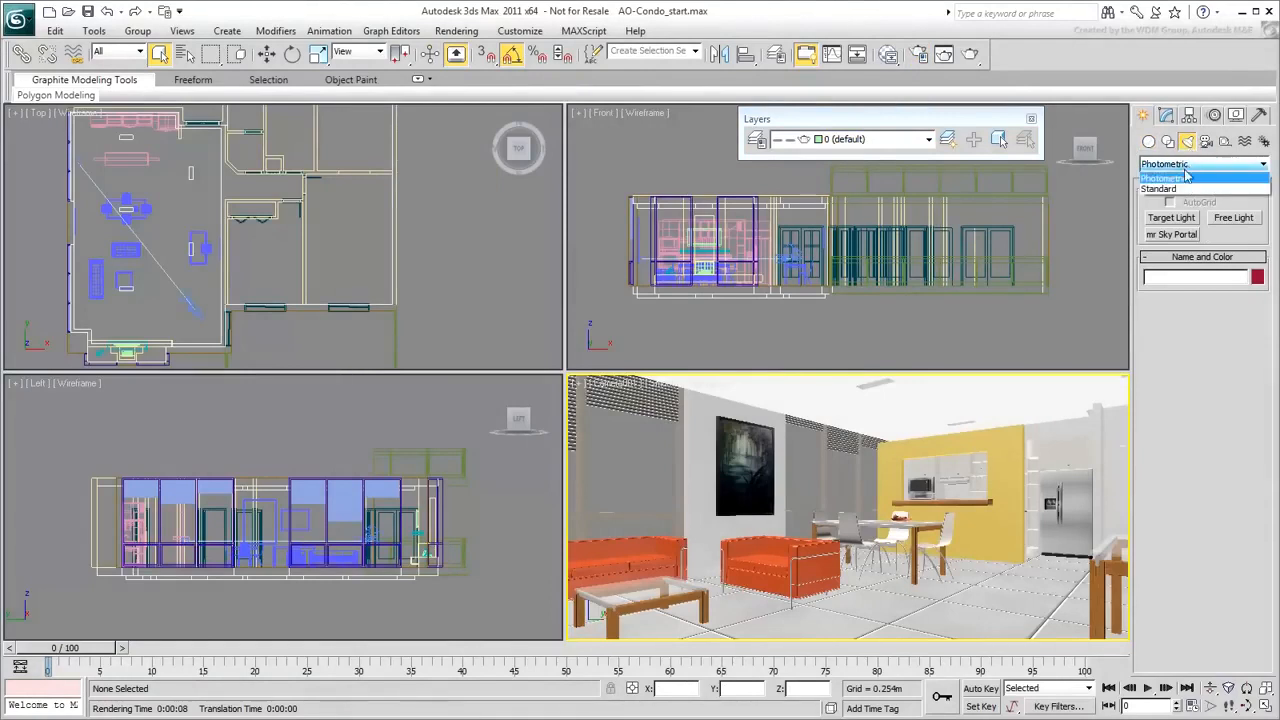
left_click(1165, 188)
left_click(1236, 276)
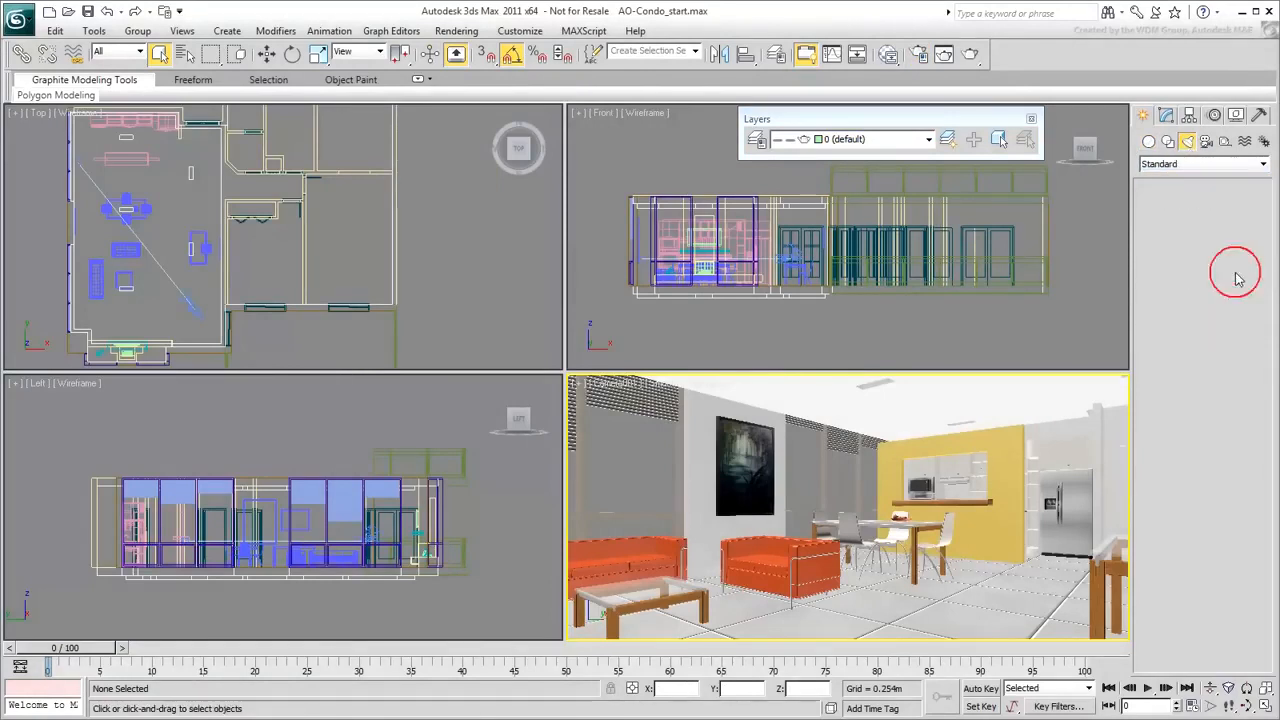
middle_click(252, 227)
scroll(267, 226, "down", 2)
middle_click_drag(271, 228, 291, 226)
scroll(250, 236, "down", 2)
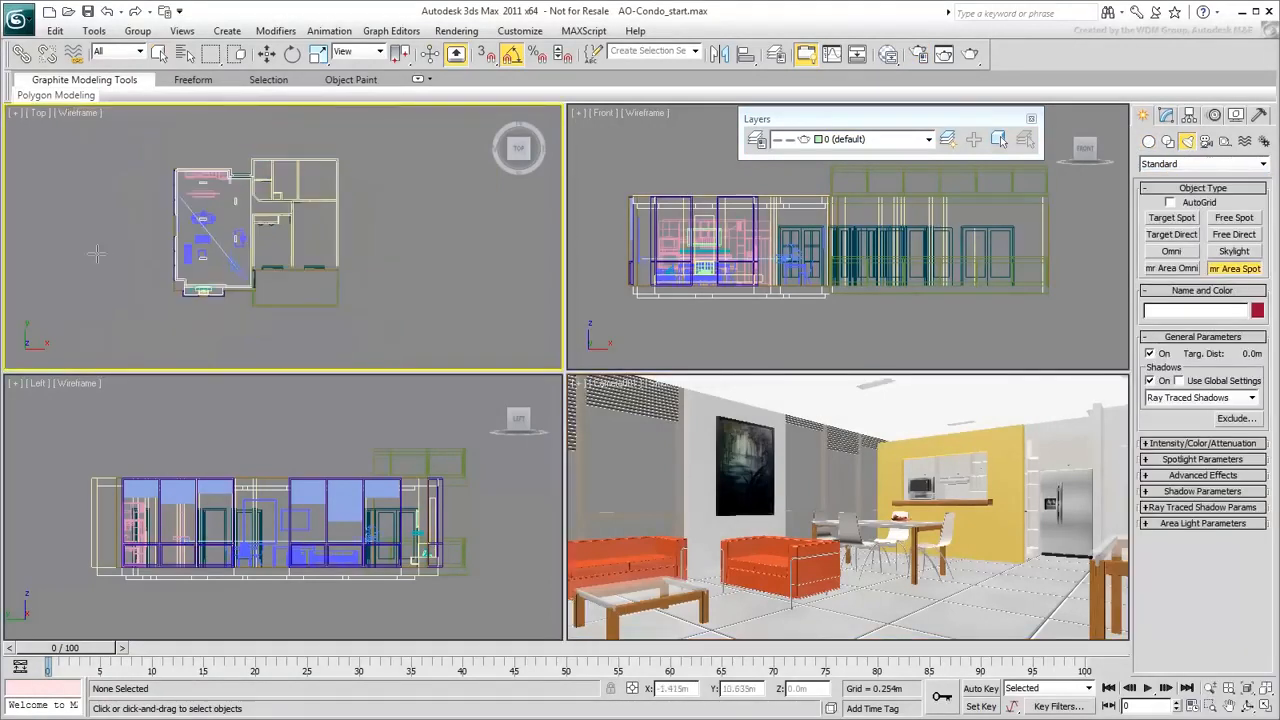
left_click_drag(40, 282, 211, 232)
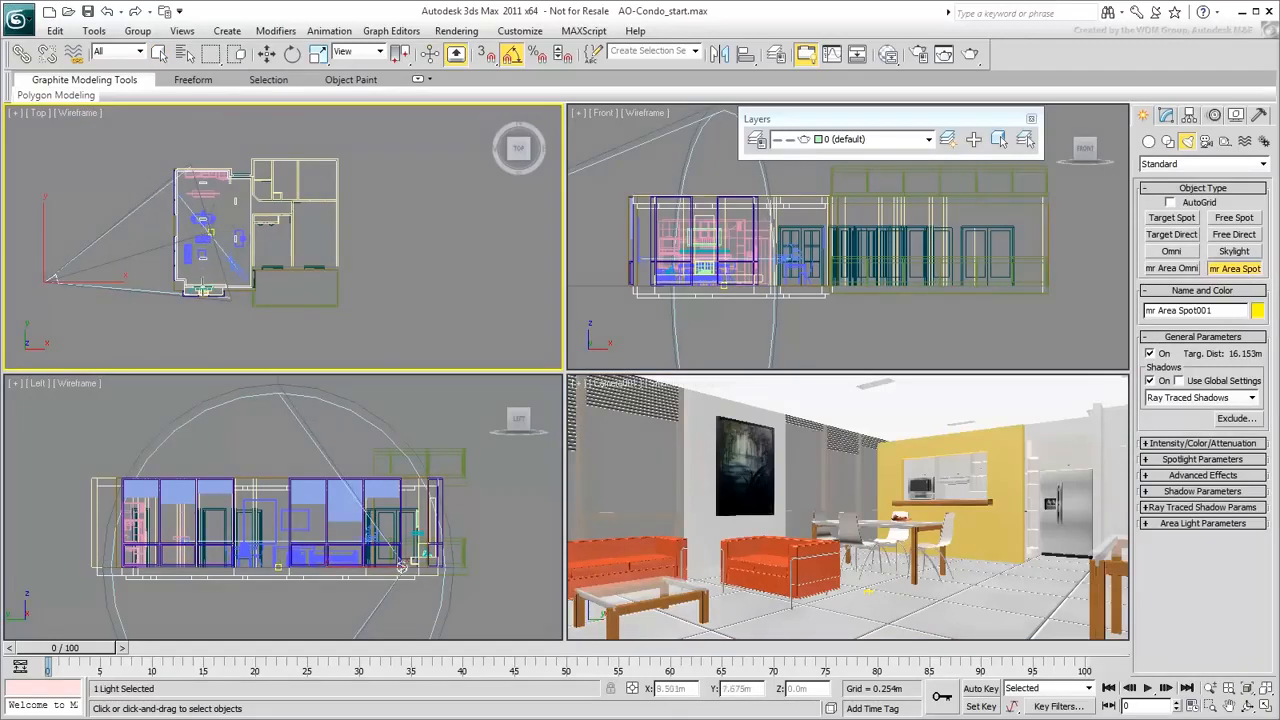
Move the area spot light in the Left view high above the condo, to a height of about 14.8 m.
right_click(368, 533)
right_click(370, 535)
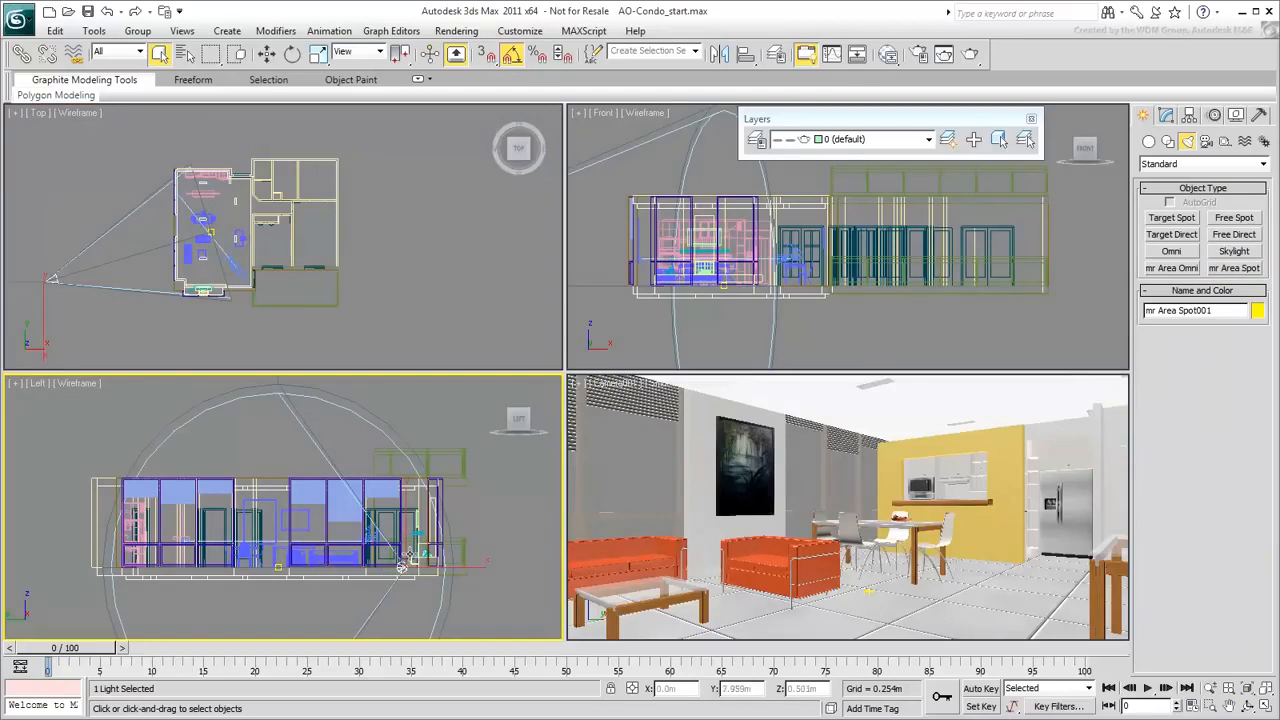
right_click(402, 564)
left_click(408, 566)
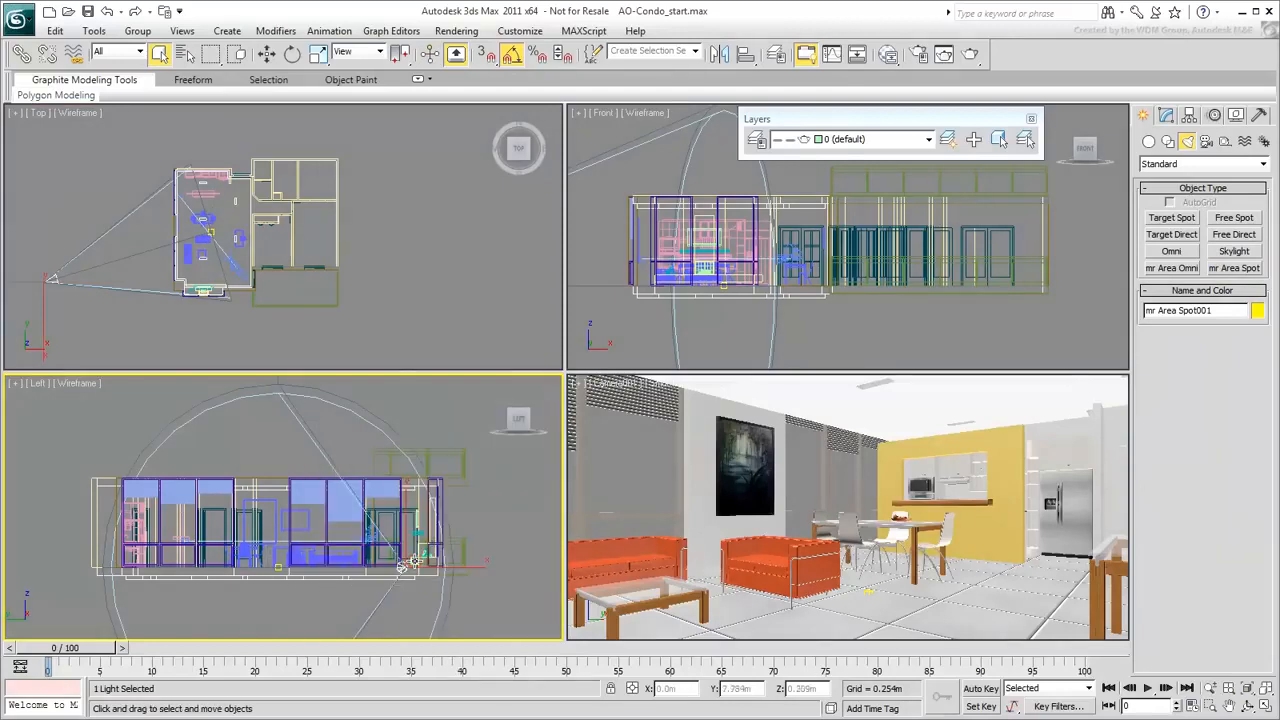
left_click_drag(408, 527, 603, 206)
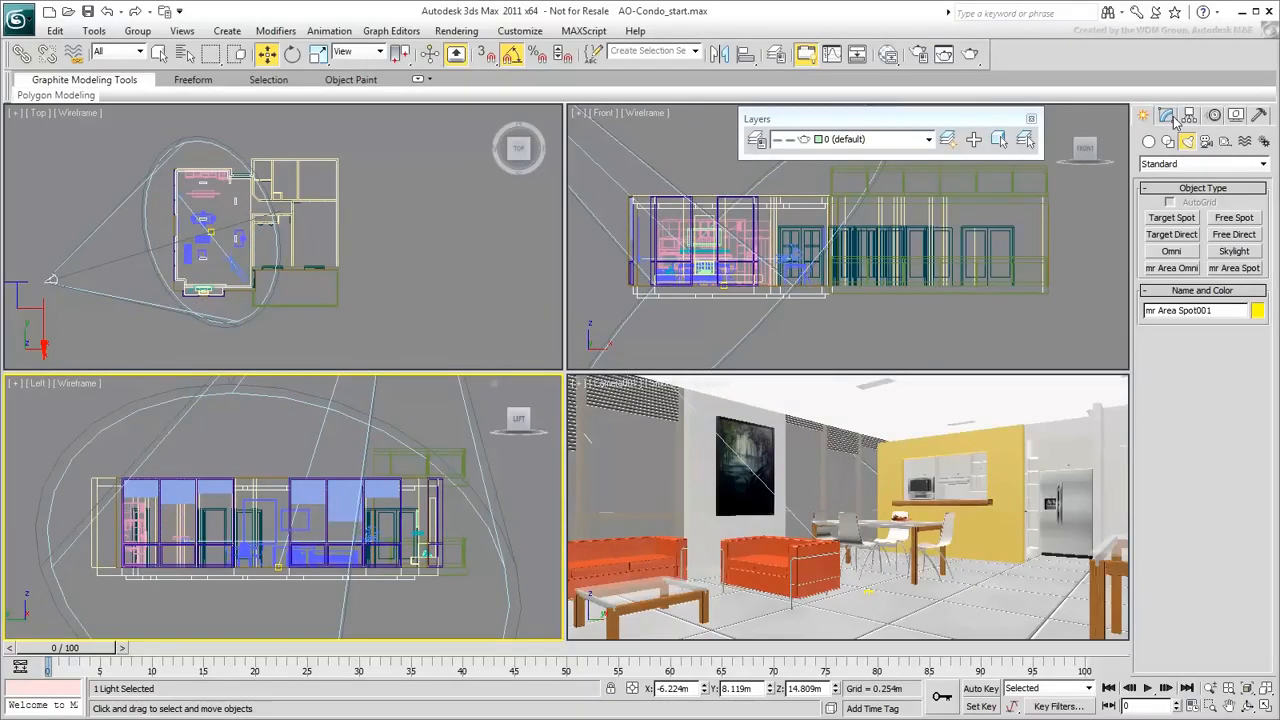
Keep ray traced shadows on for the area spot and widen its Hotspot/Beam to 179.5.
left_click(1175, 118)
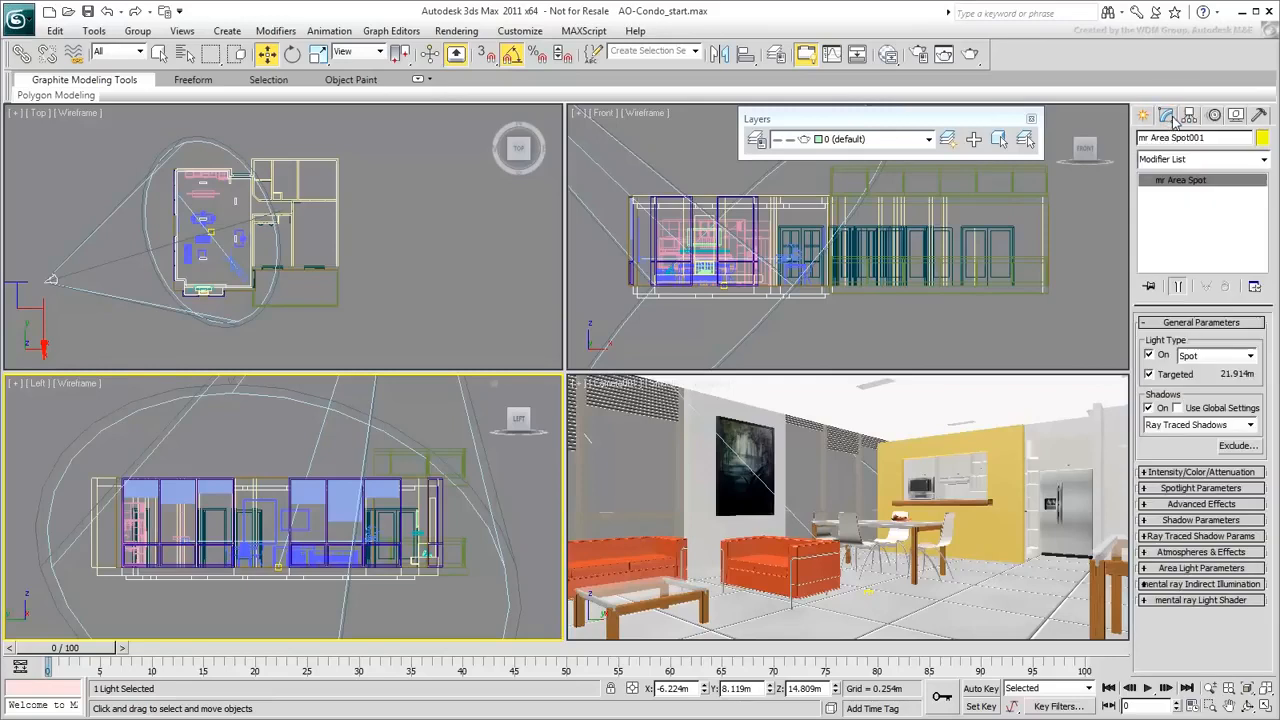
left_click(1150, 409)
left_click(1166, 487)
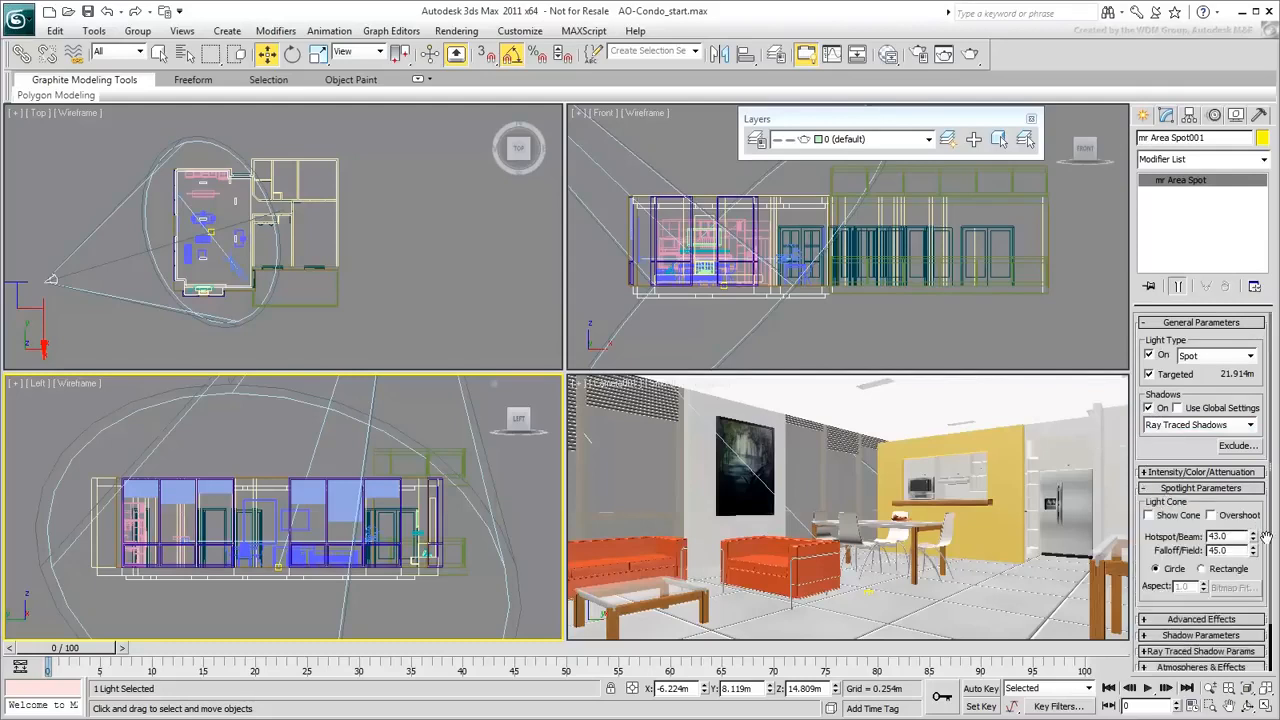
left_click_drag(1253, 536, 1262, 155)
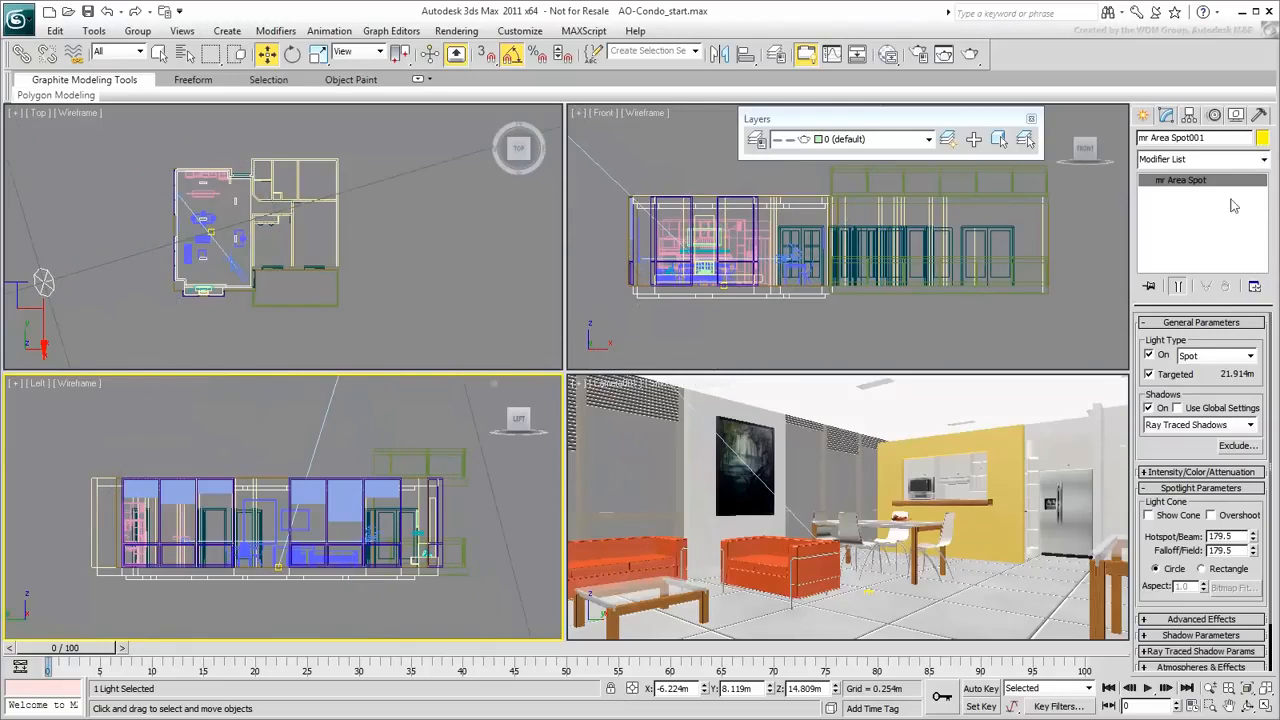
Set the area spot's intensity multiplier to 3.0, render the Camera001 view and close the rendered frame.
left_click(1200, 472)
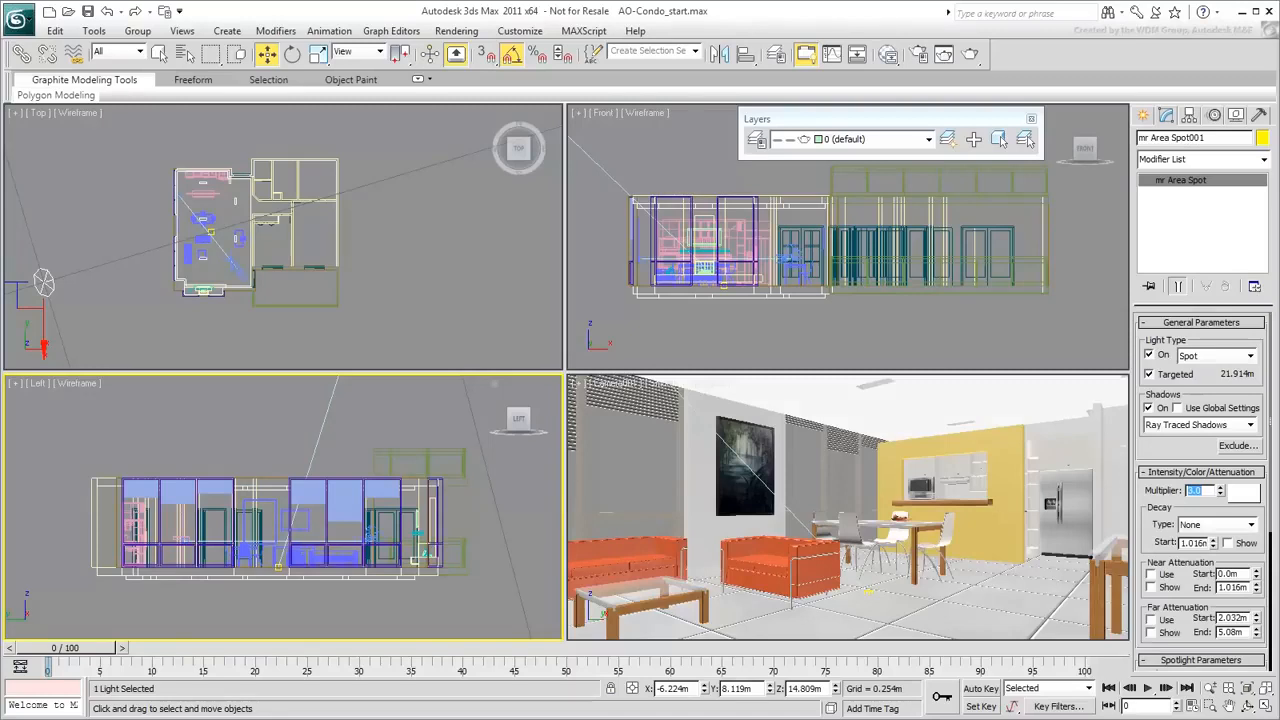
right_click(1062, 478)
left_click(970, 55)
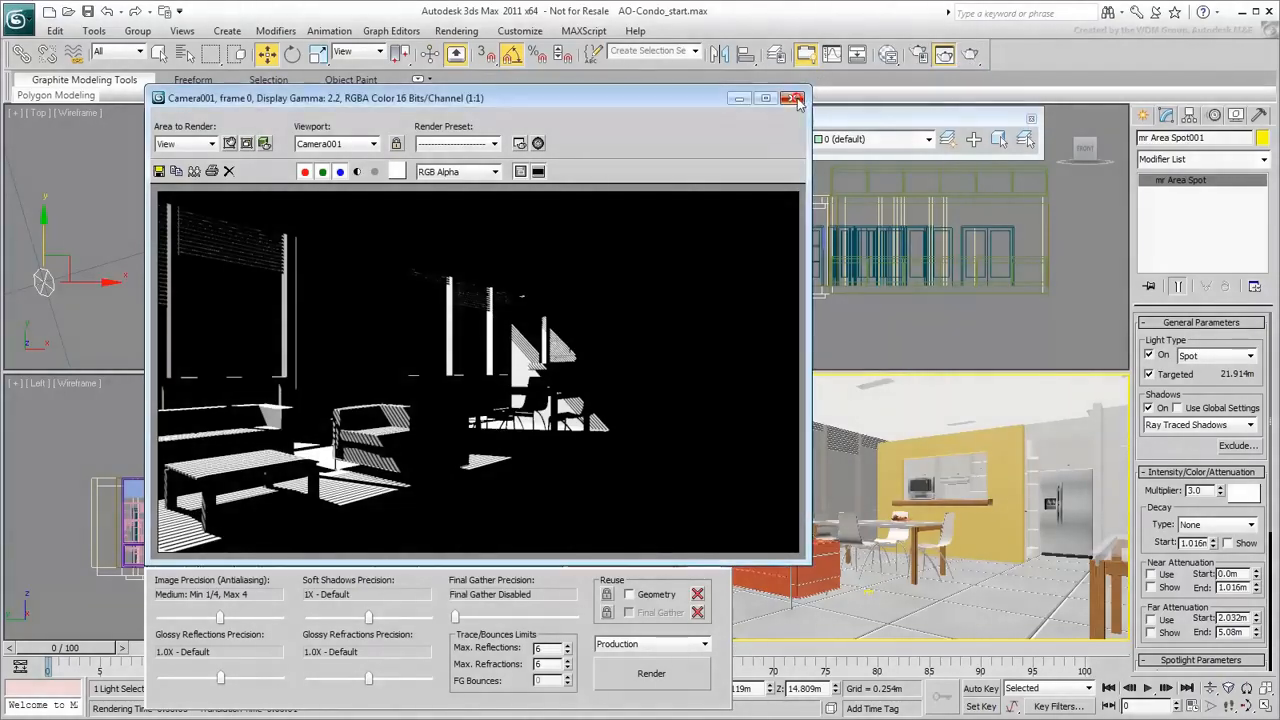
left_click(792, 97)
Create a standard Omni light in the Top view, outside the condo on the side opposite the area spot.
left_click(1144, 116)
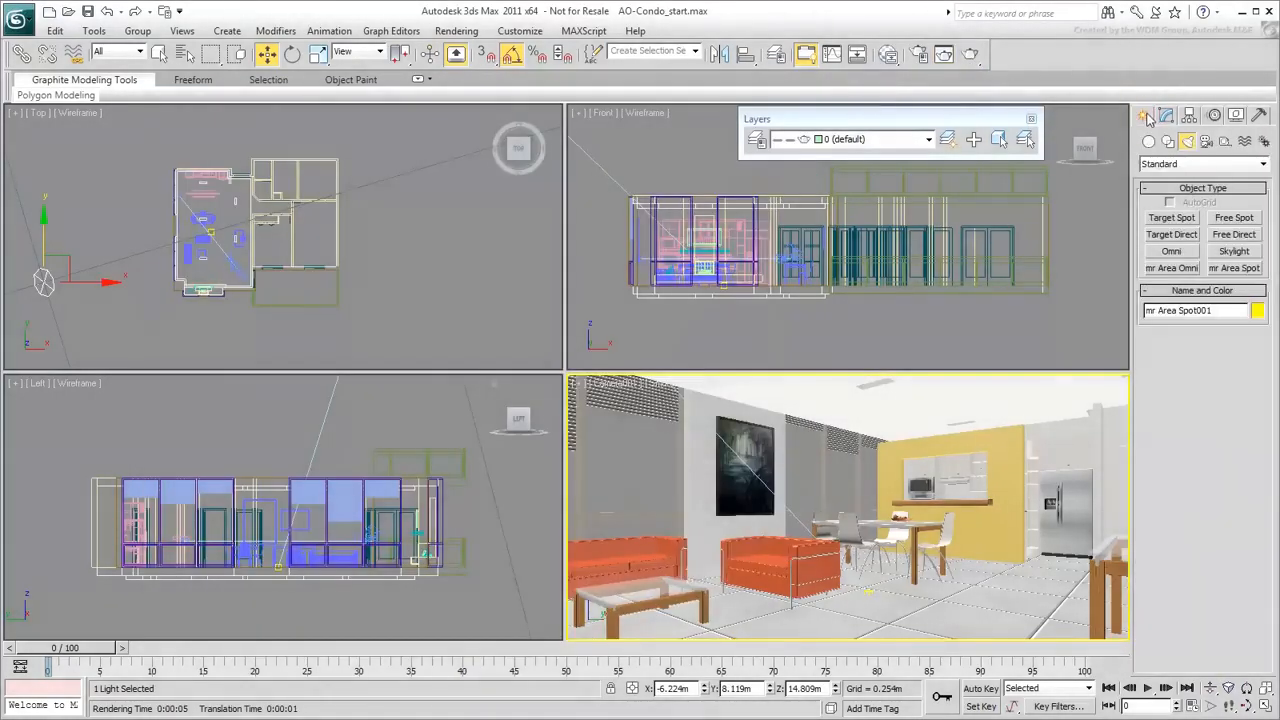
left_click(1170, 252)
left_click(444, 244)
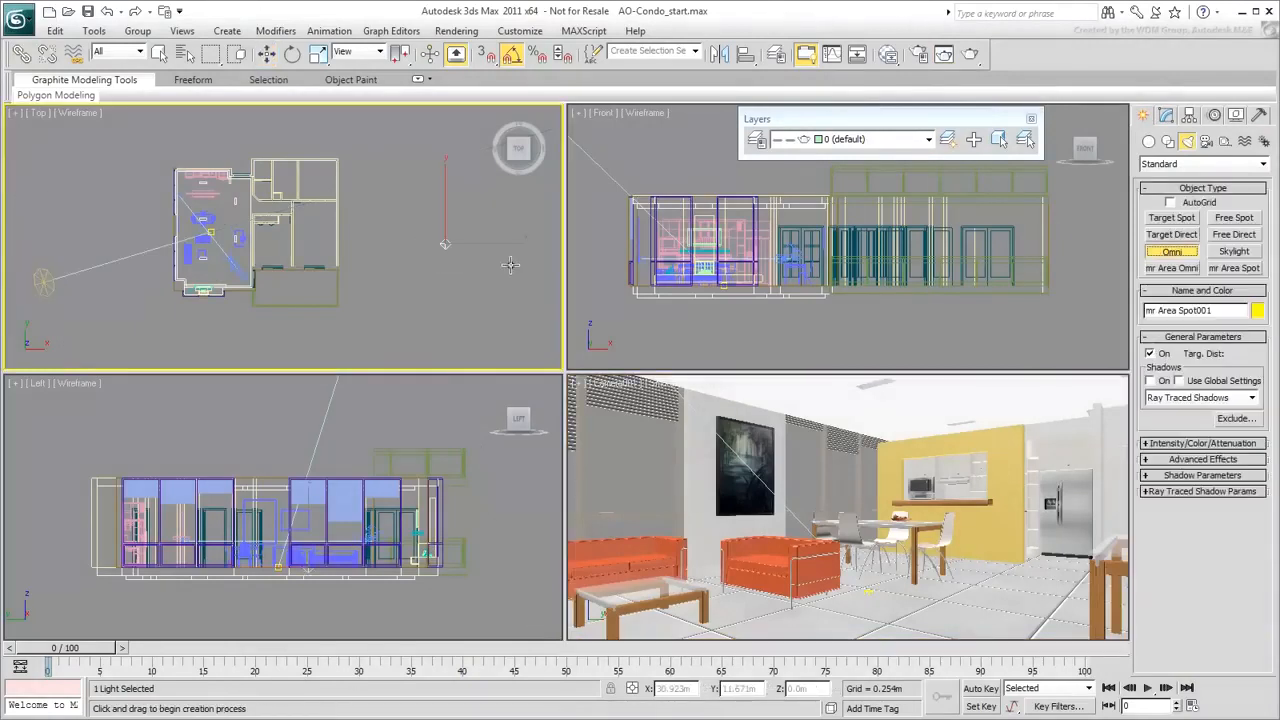
Set the omni light to affect Ambient Only in its Advanced Effects.
left_click(1166, 116)
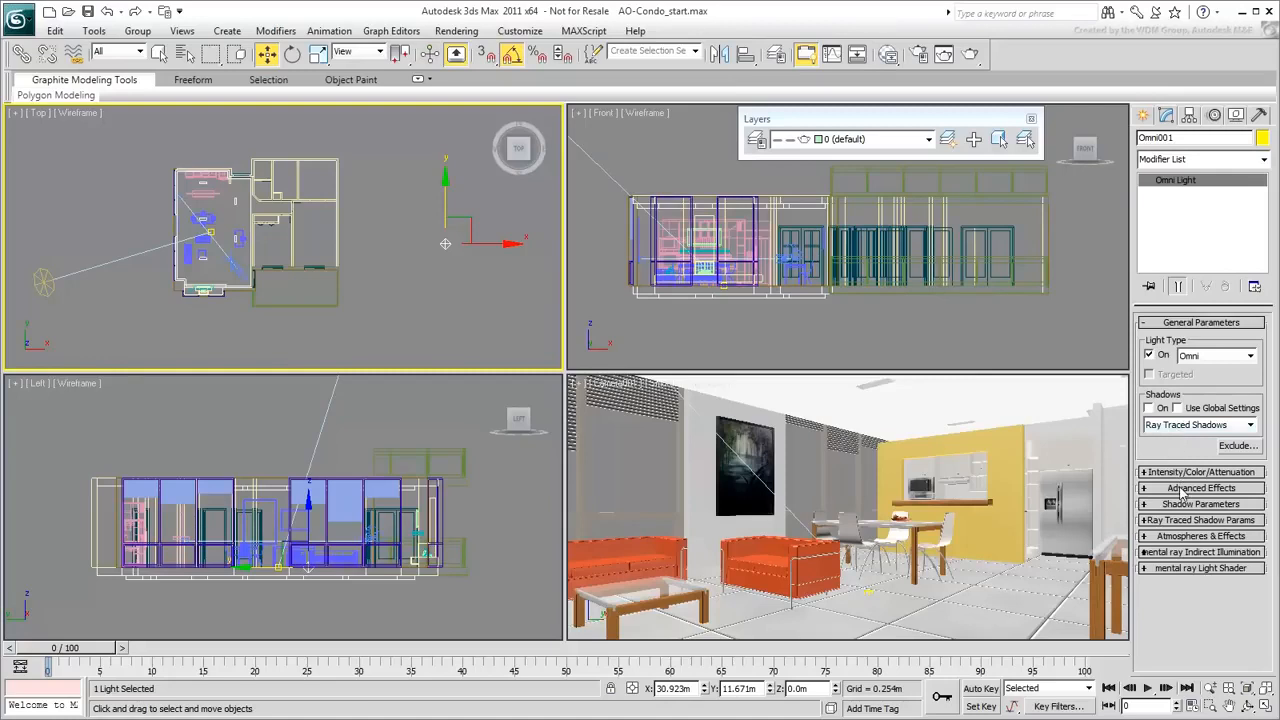
left_click(1184, 489)
left_click(1156, 544)
left_click(1208, 544)
left_click(1157, 559)
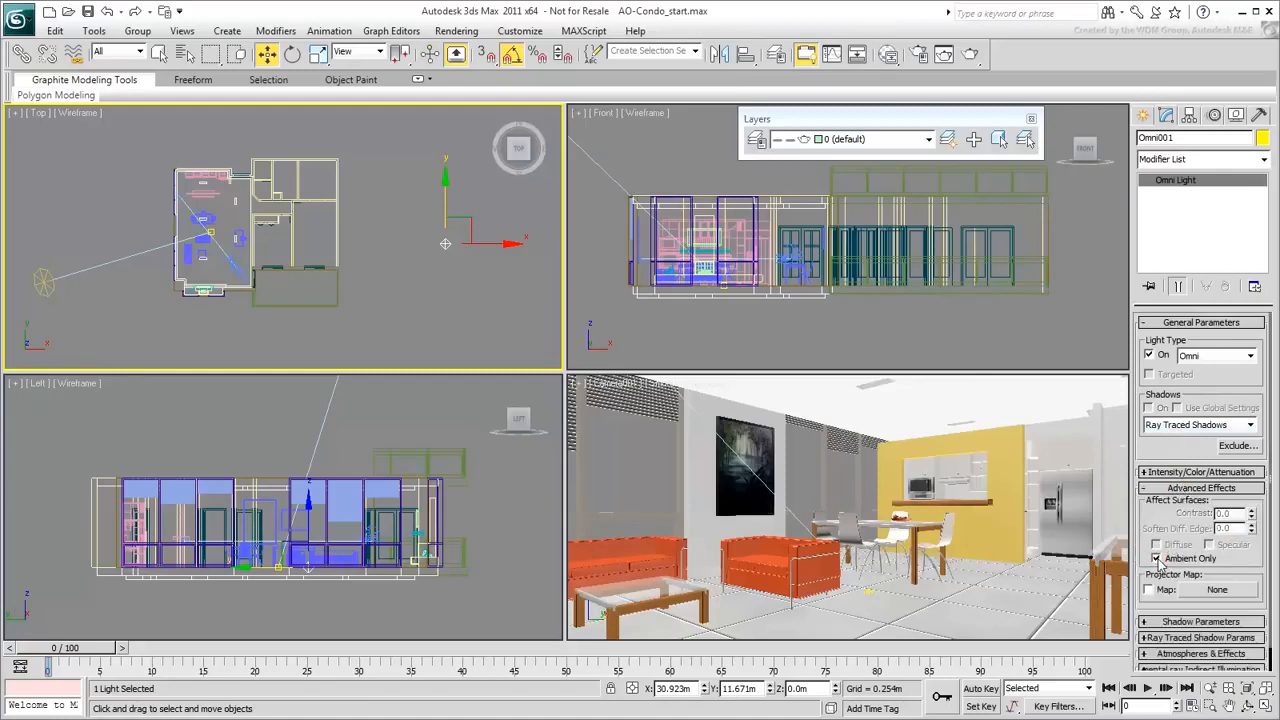
Keep the omni light's multiplier at 1.0 and render the Camera001 view.
left_click(1195, 471)
double_click(1197, 491)
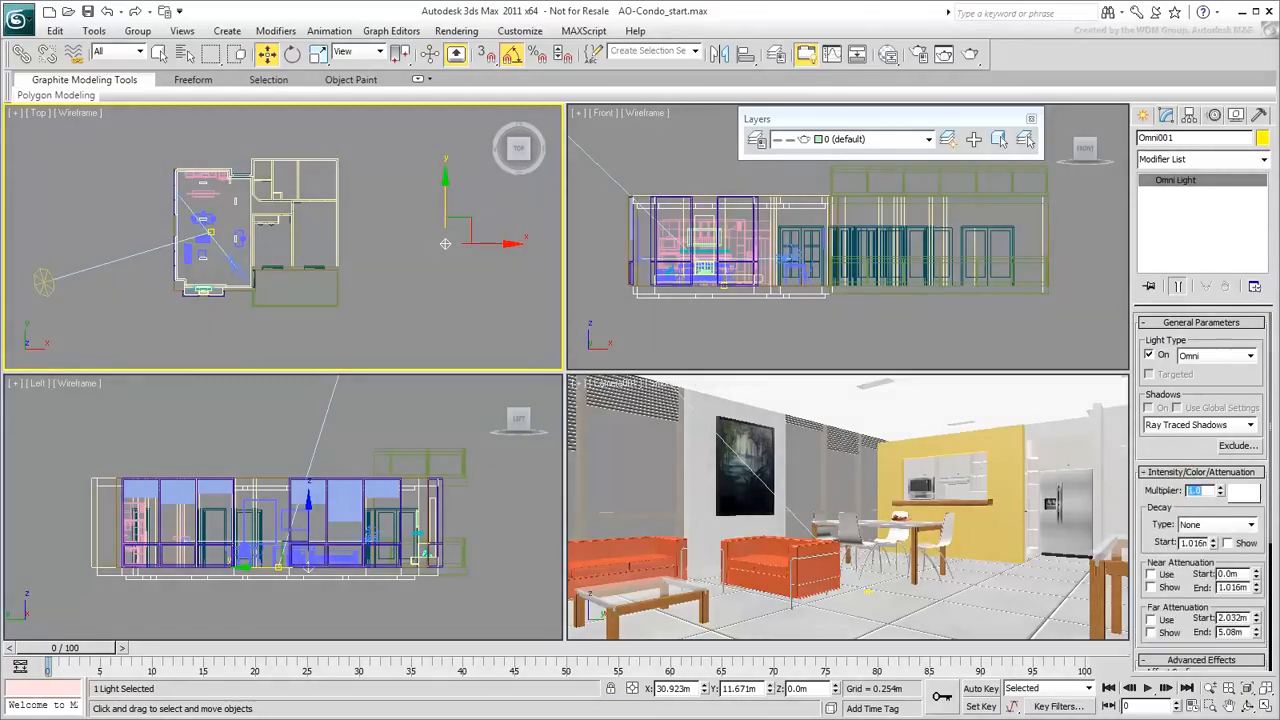
right_click(1006, 458)
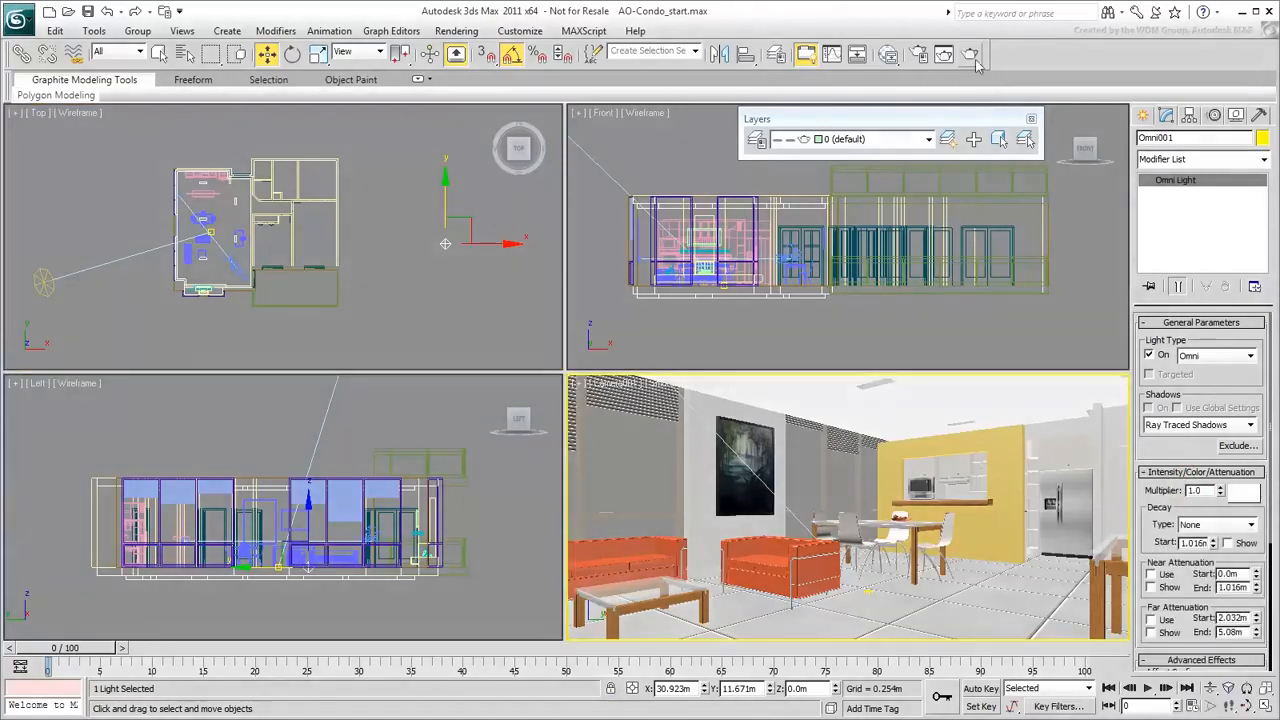
left_click(970, 54)
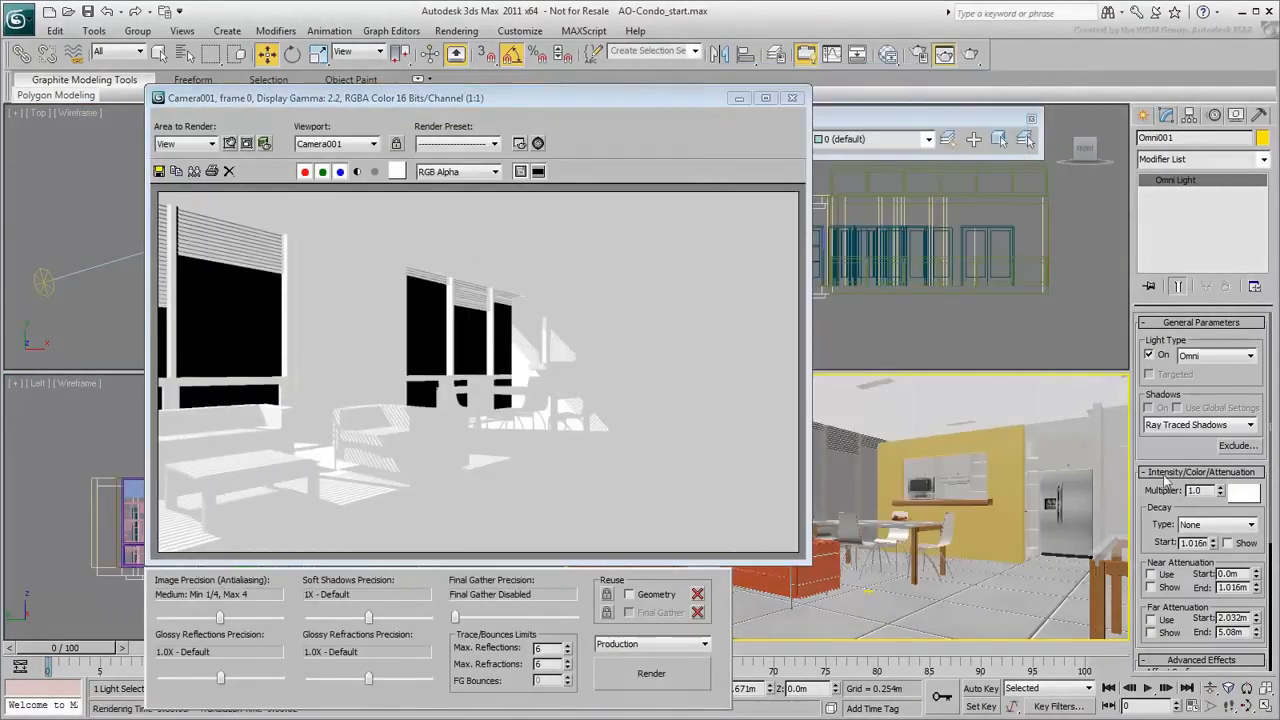
Enable the omni's mental ray light shader and assign the Ambient/Reflective Occlusion map to it as an instance.
scroll(1150, 530, "down", 5)
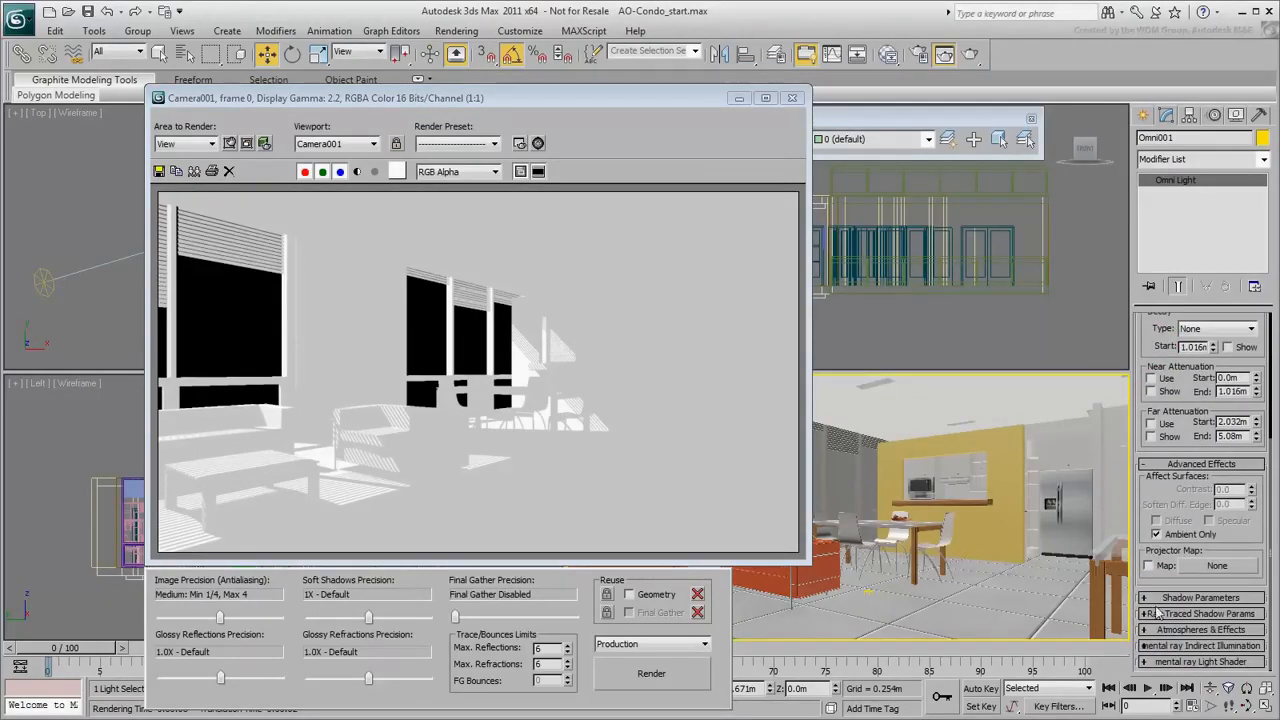
left_click(1165, 662)
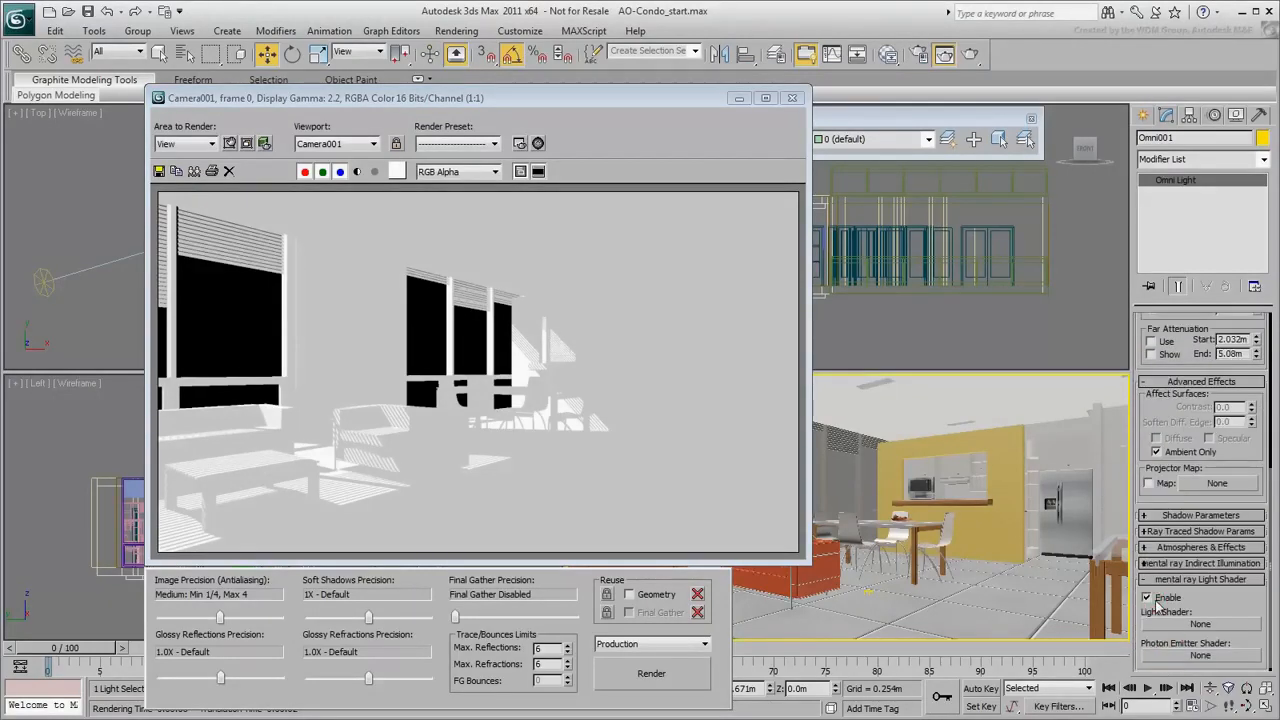
left_click(888, 56)
left_click(595, 385)
left_click_drag(600, 390, 1198, 628)
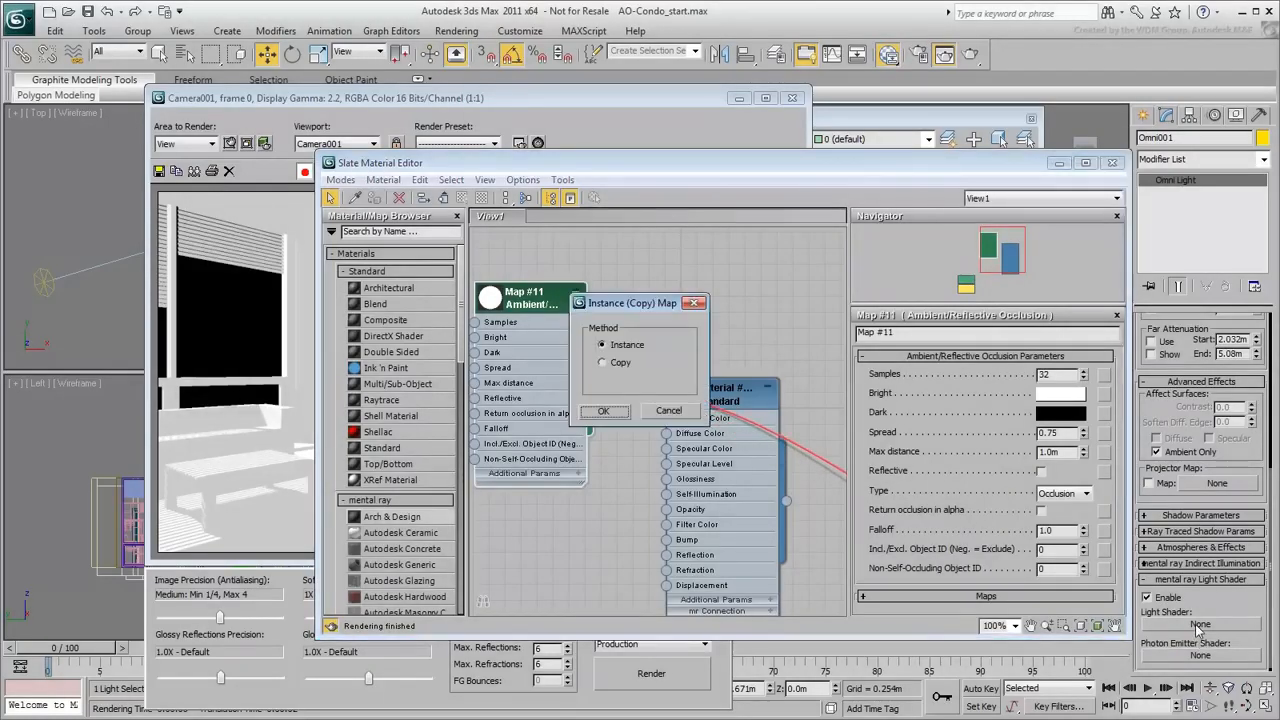
left_click(601, 411)
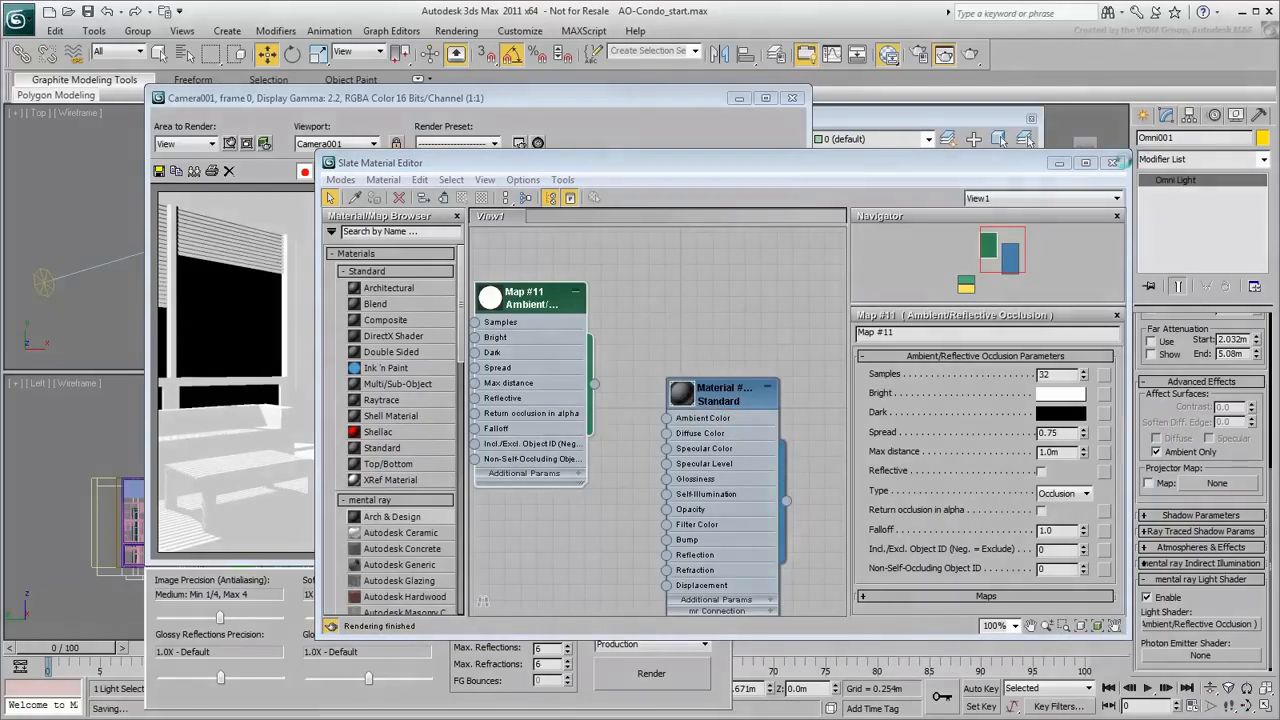
left_click(1113, 162)
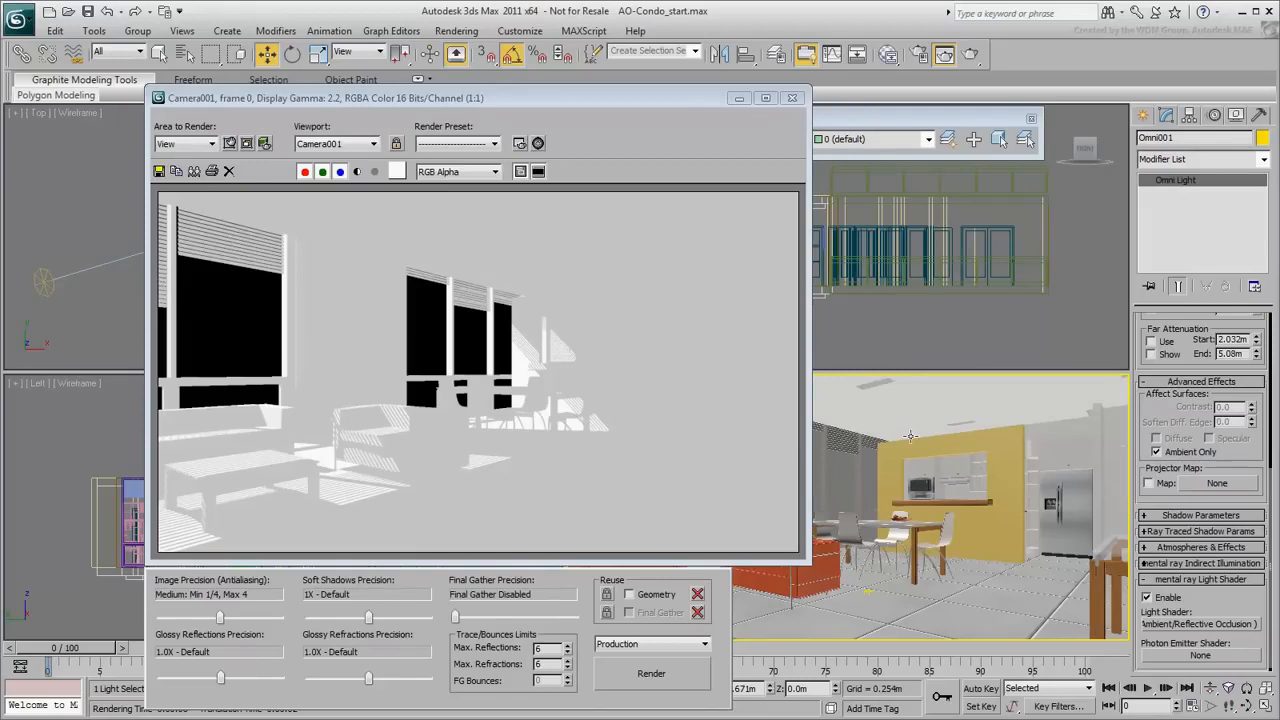
Set the occlusion map's Bright color to a gray with Value 0.75 and render the Camera001 view again.
left_click(888, 53)
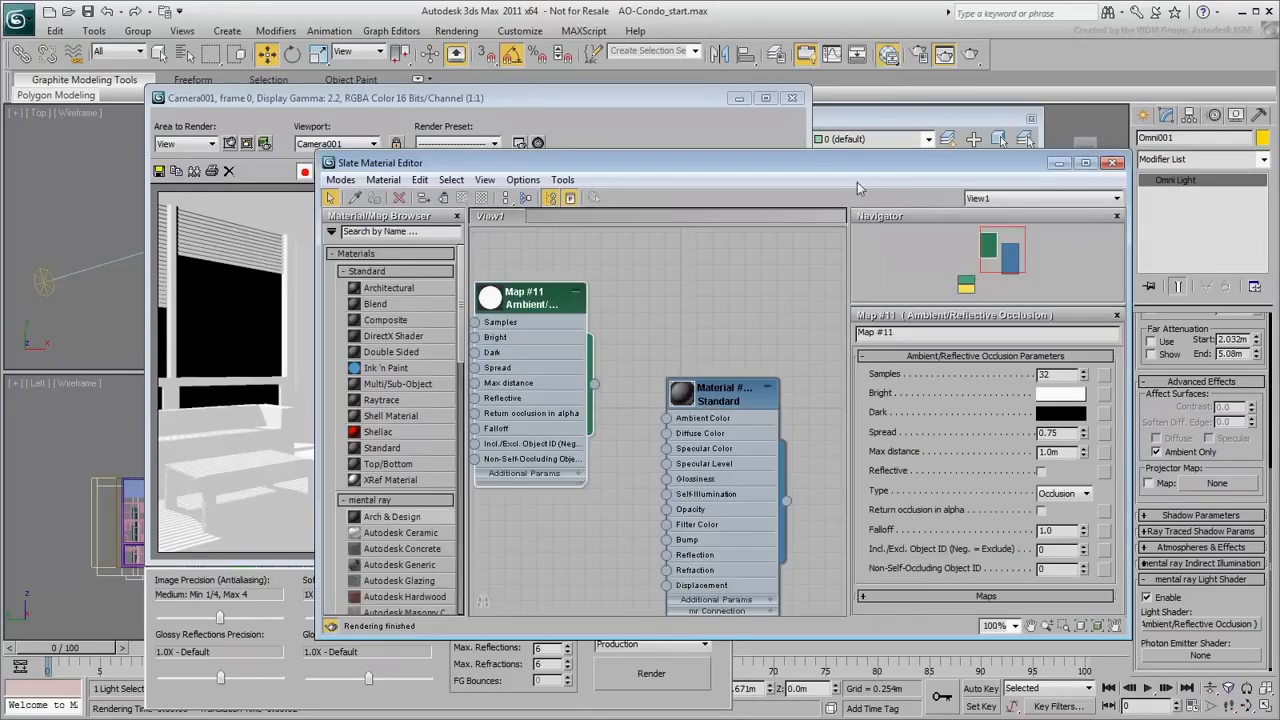
left_click(1061, 397)
left_click(465, 181)
left_click_drag(465, 182, 467, 191)
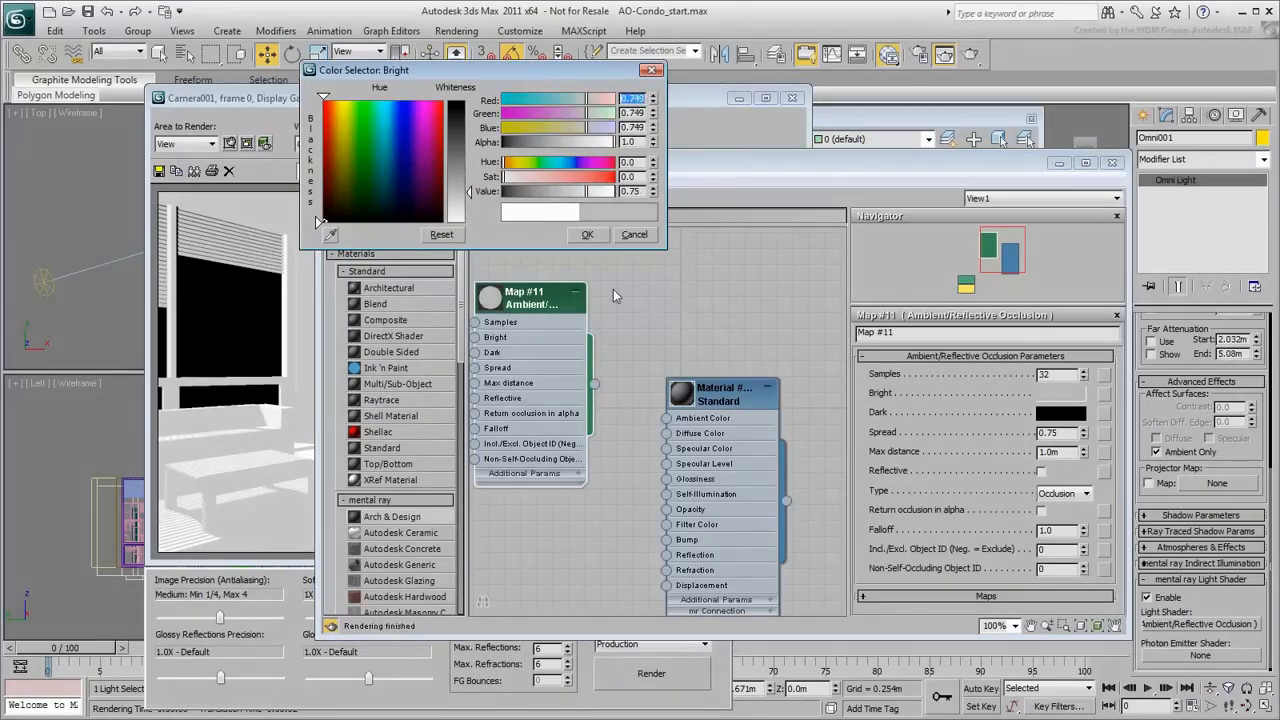
left_click(587, 236)
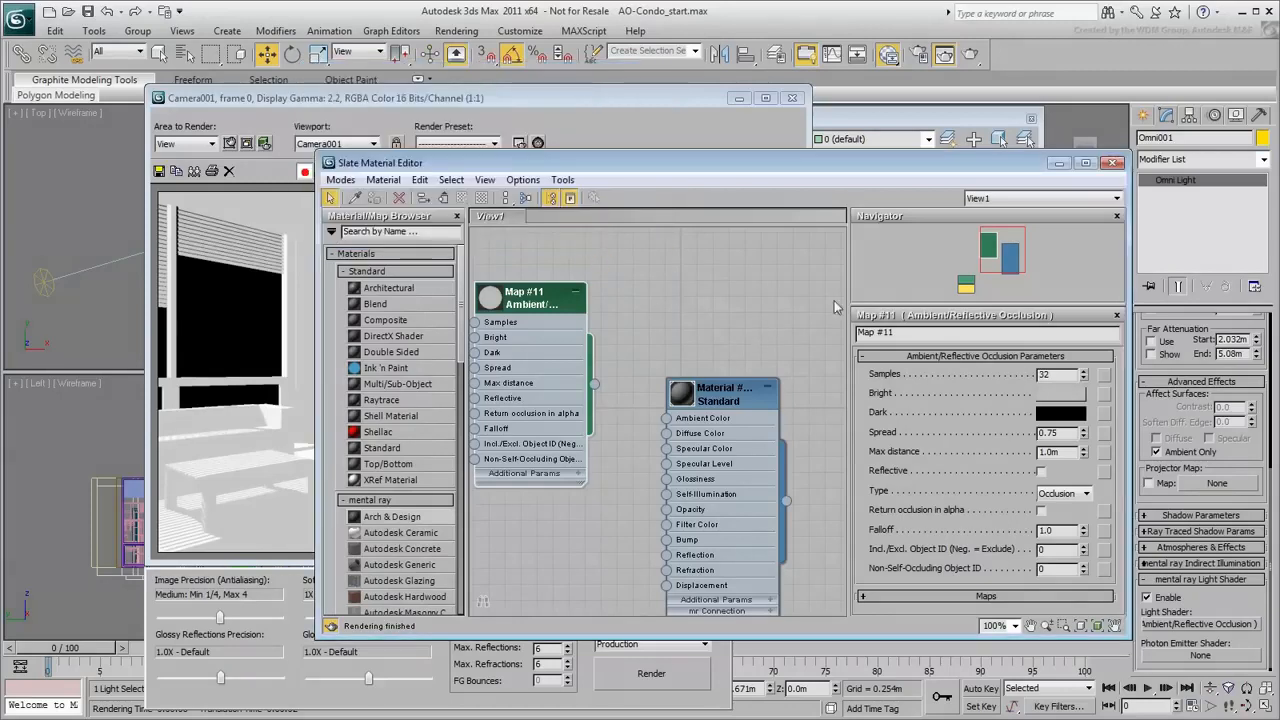
left_click(1113, 162)
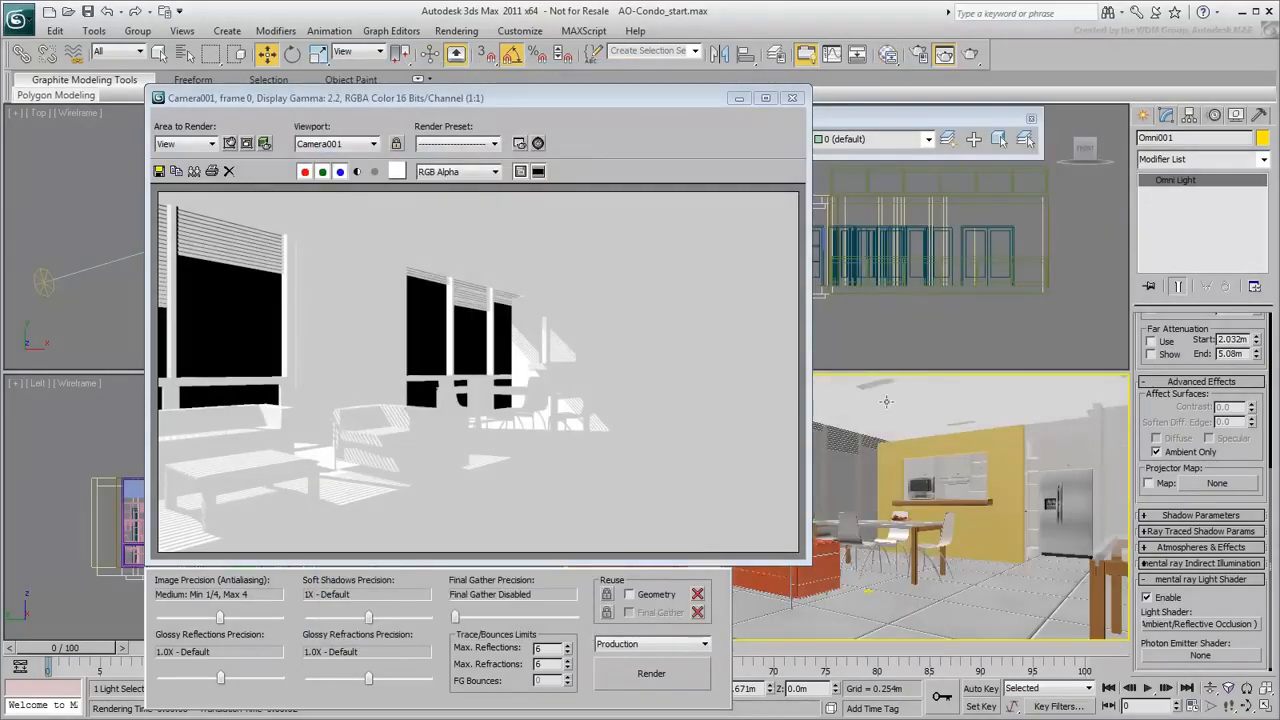
left_click(660, 674)
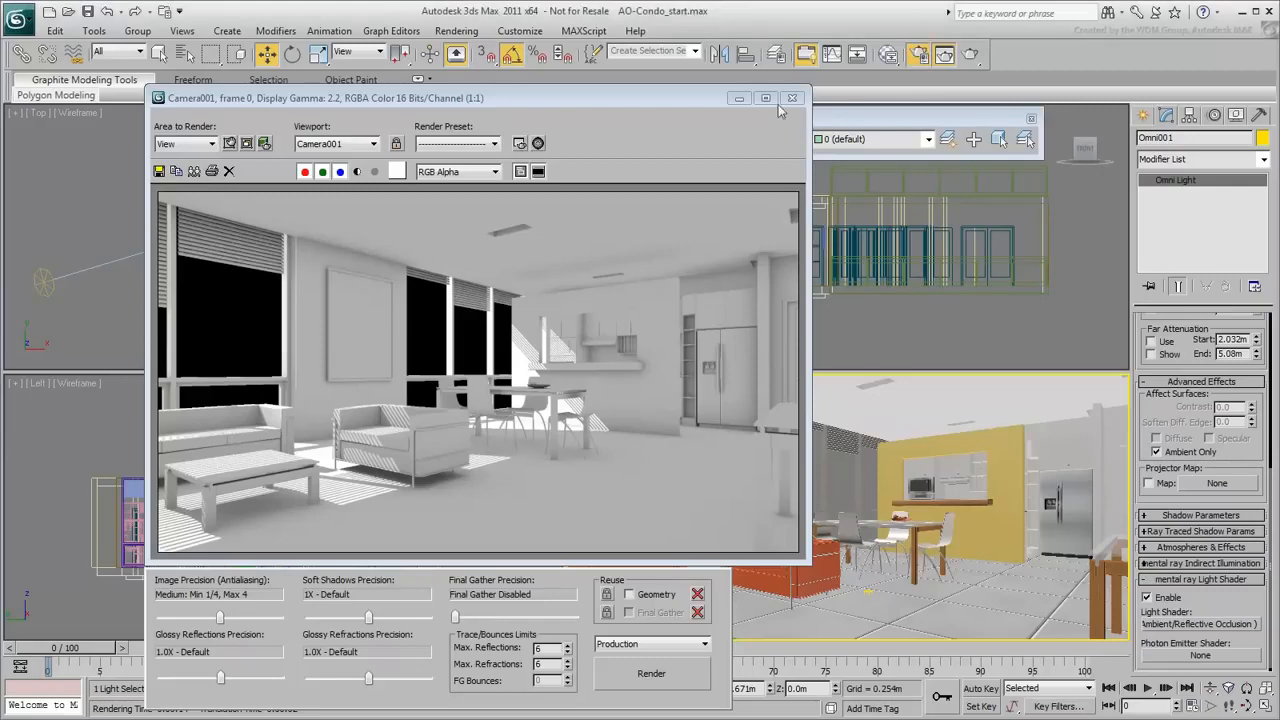
Disable the material override in Render Setup and close the dialog.
key("F10")
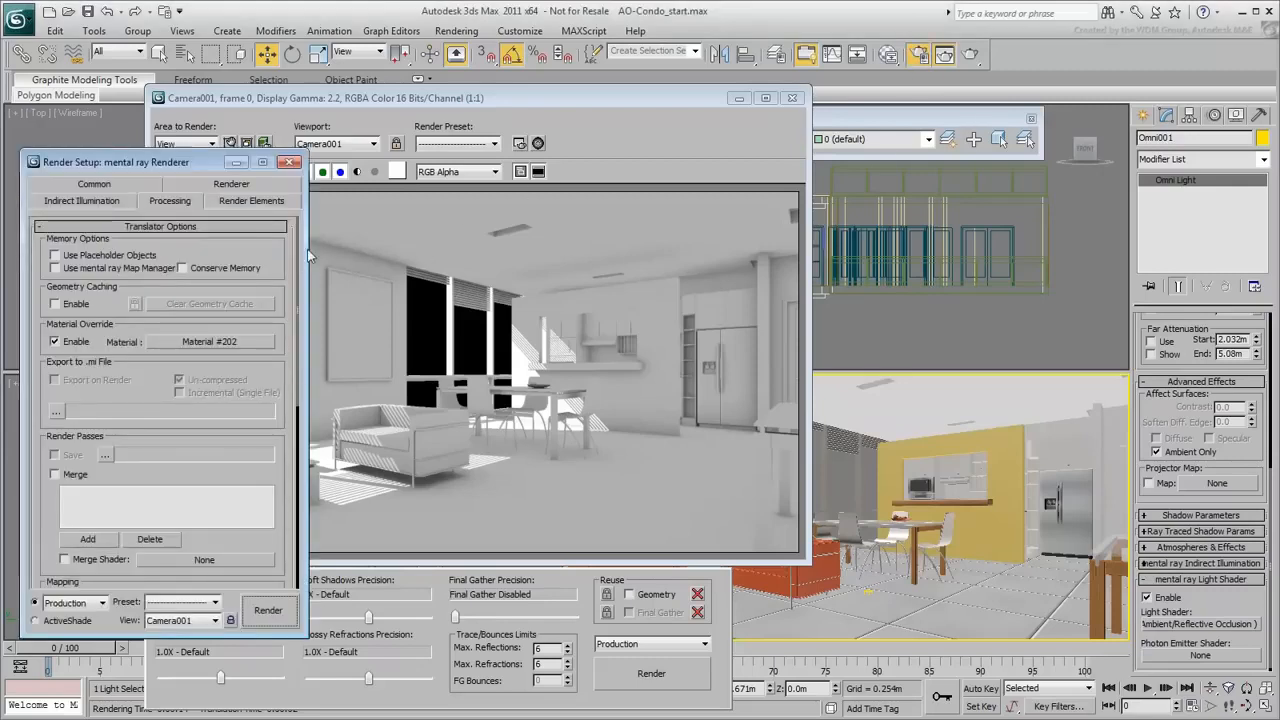
left_click(56, 342)
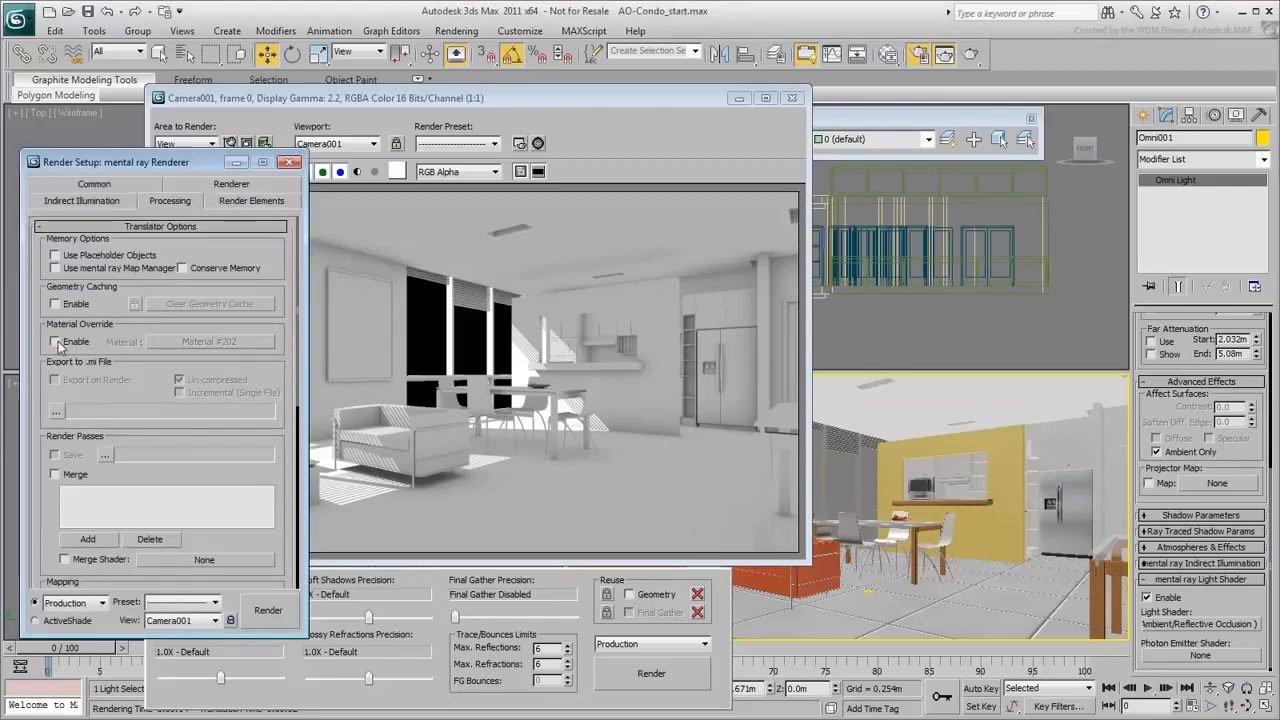
left_click(289, 162)
Unhide the 3D-CurtWall_Glaze layer, keep 0 (default) as the current layer and close the Layers toolbar.
left_click(928, 139)
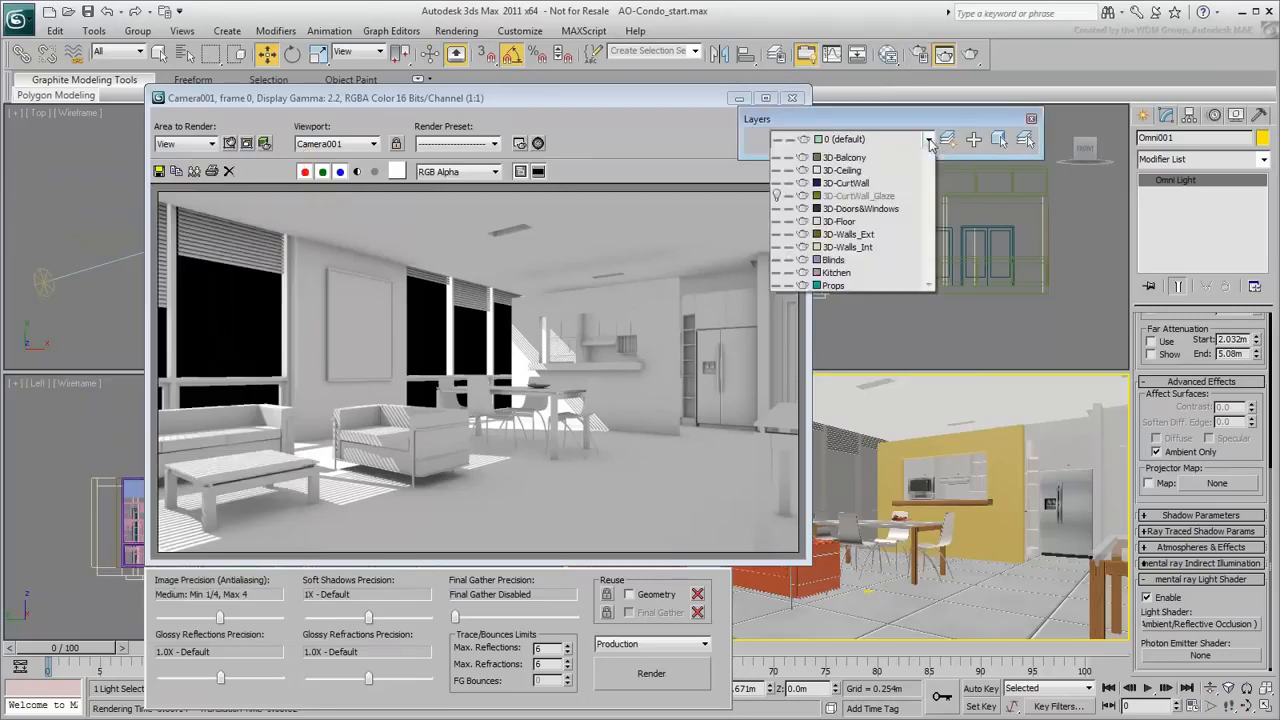
left_click(777, 222)
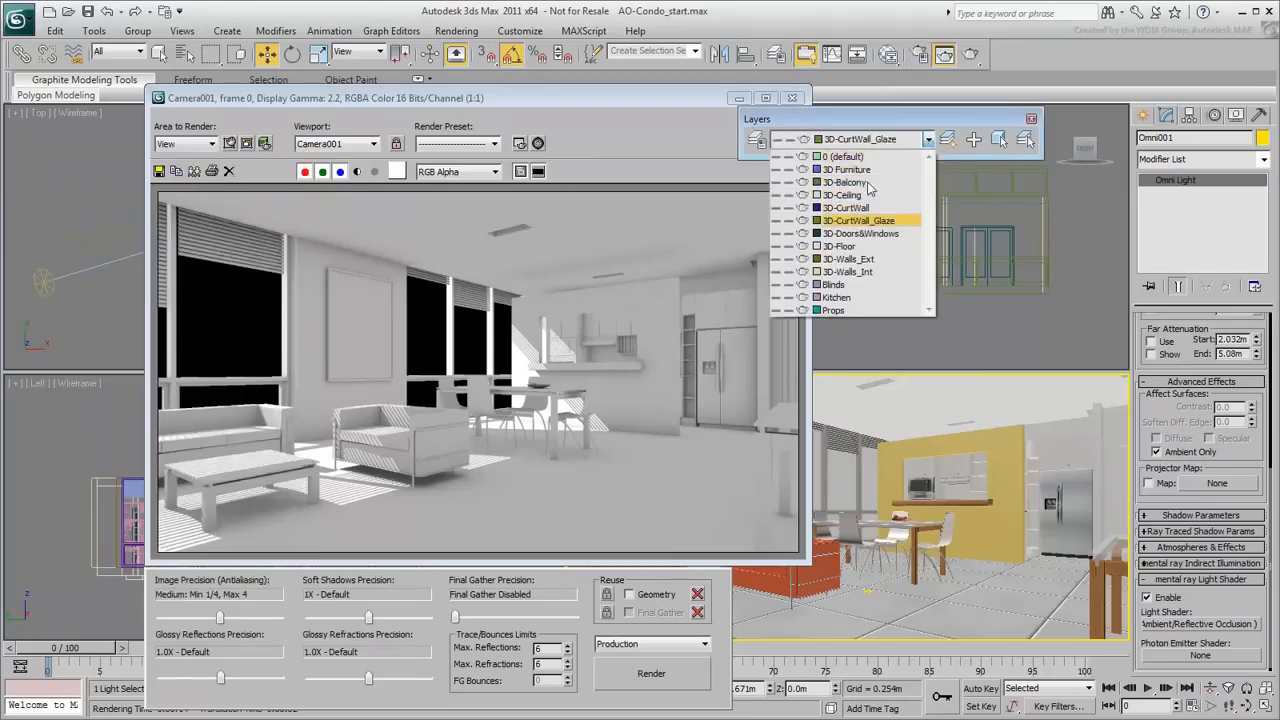
left_click(835, 157)
left_click(1031, 120)
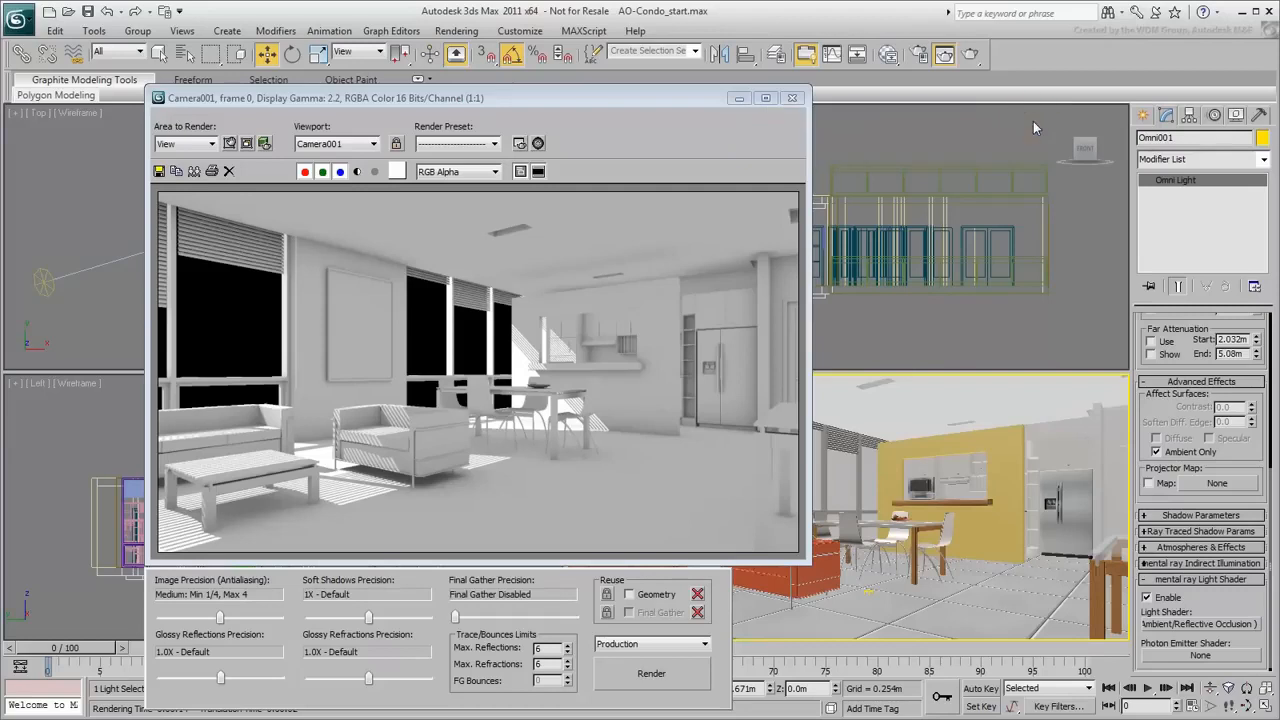
Check the environment background settings and render the Camera001 view with the scene's own materials.
left_click(538, 143)
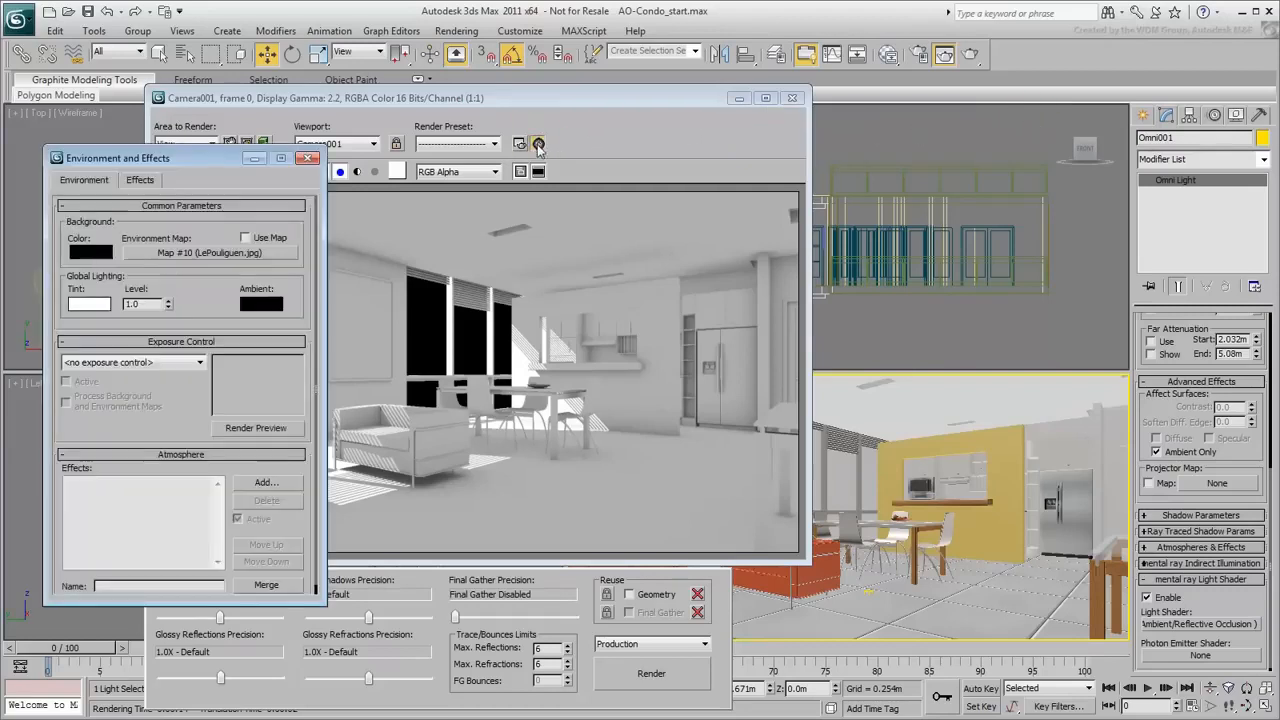
left_click(309, 158)
left_click(651, 673)
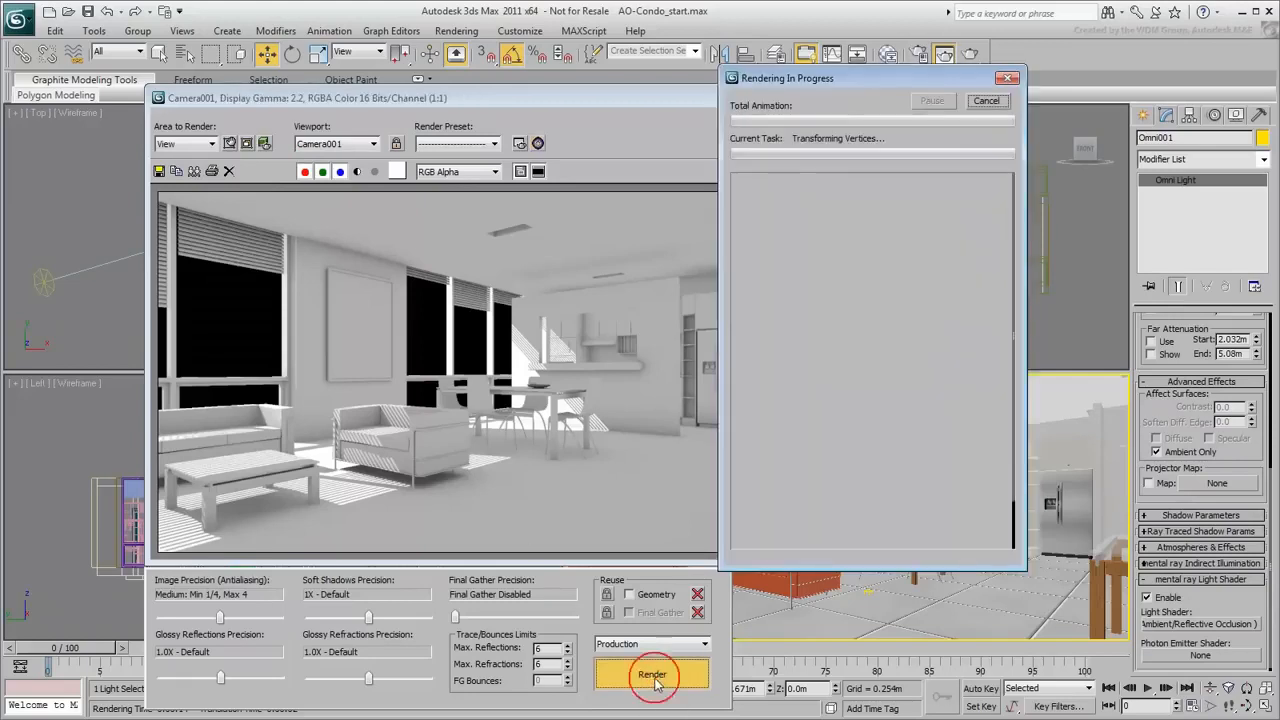